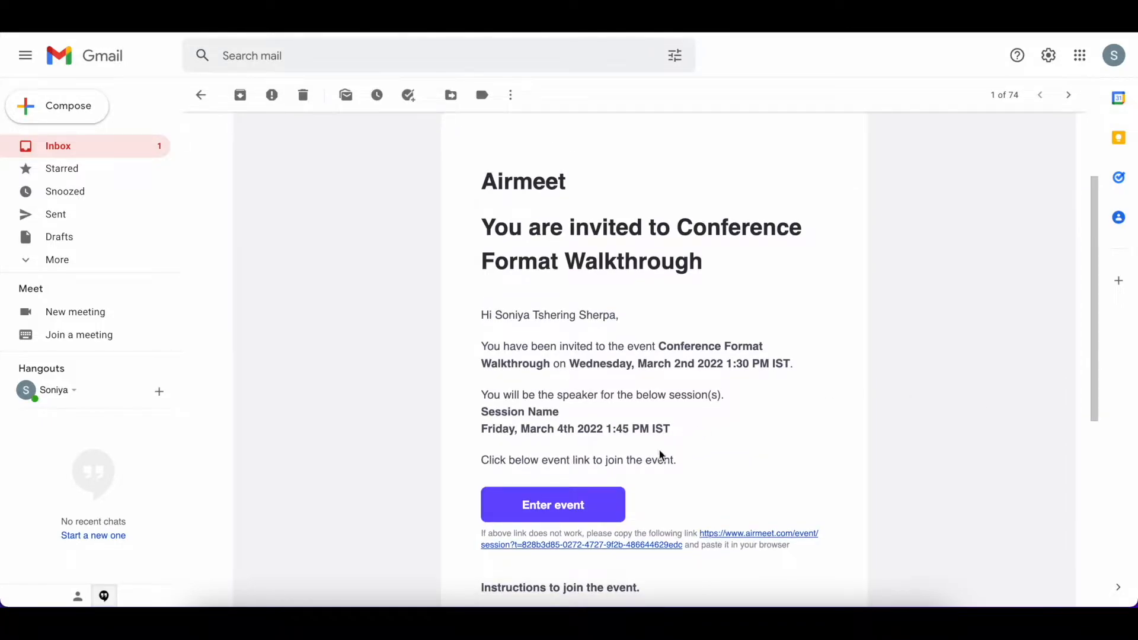
# Step: Enter the Conference Format Walkthrough event as a speaker from the invitation email and look over the Reception page
pyautogui.click(582, 506)
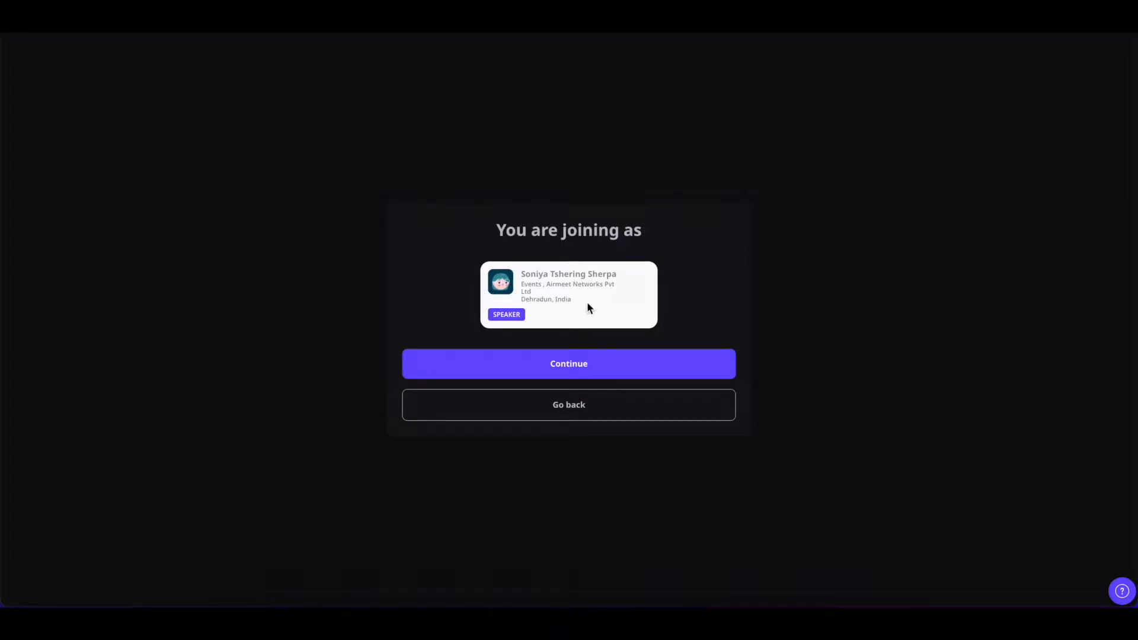
pyautogui.click(582, 368)
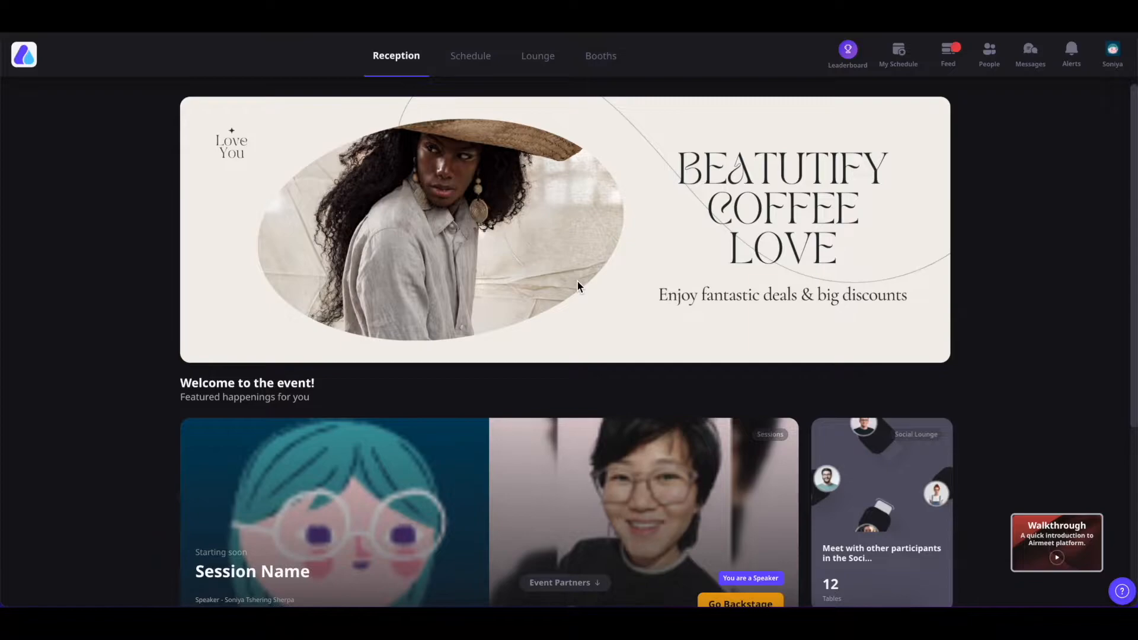
pyautogui.scroll(-4, 577, 284)
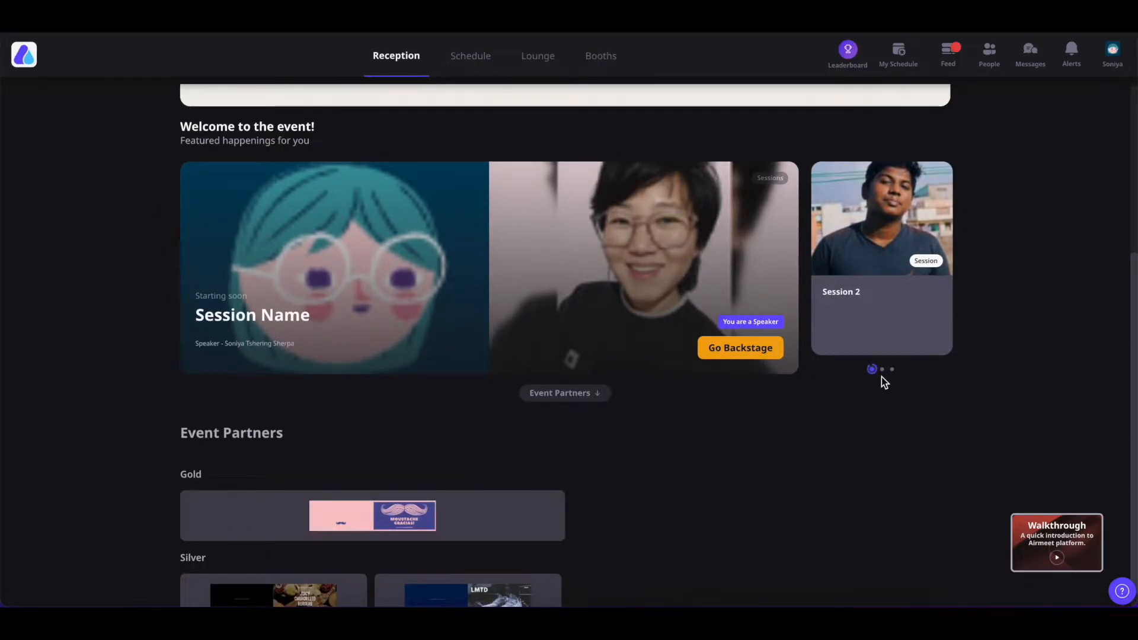
pyautogui.scroll(-1, 818, 424)
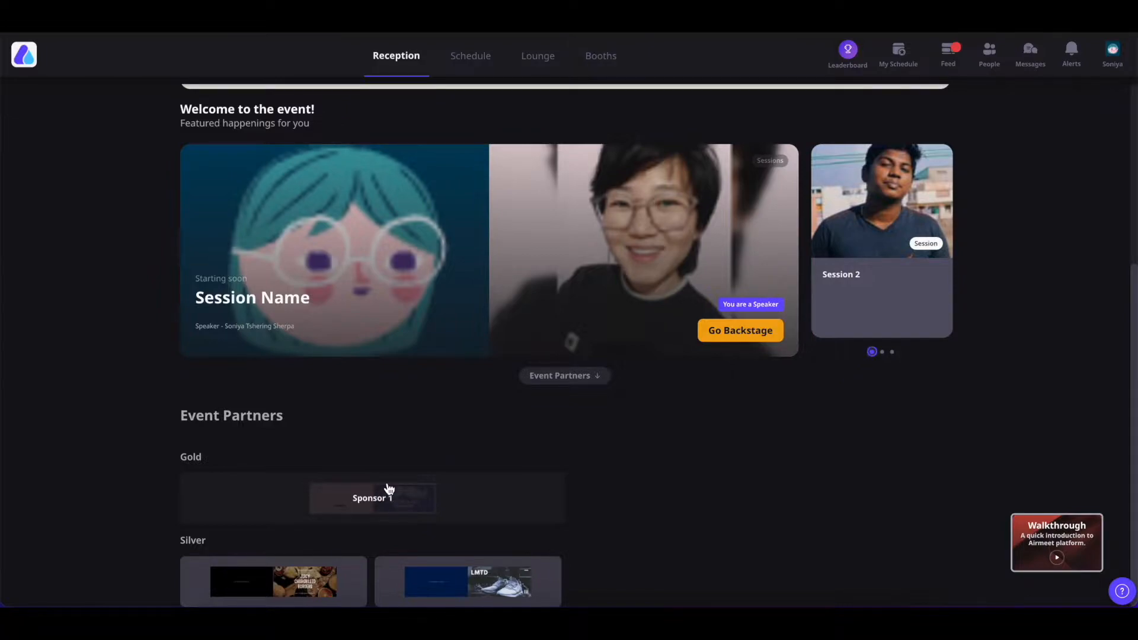
pyautogui.scroll(5, 628, 267)
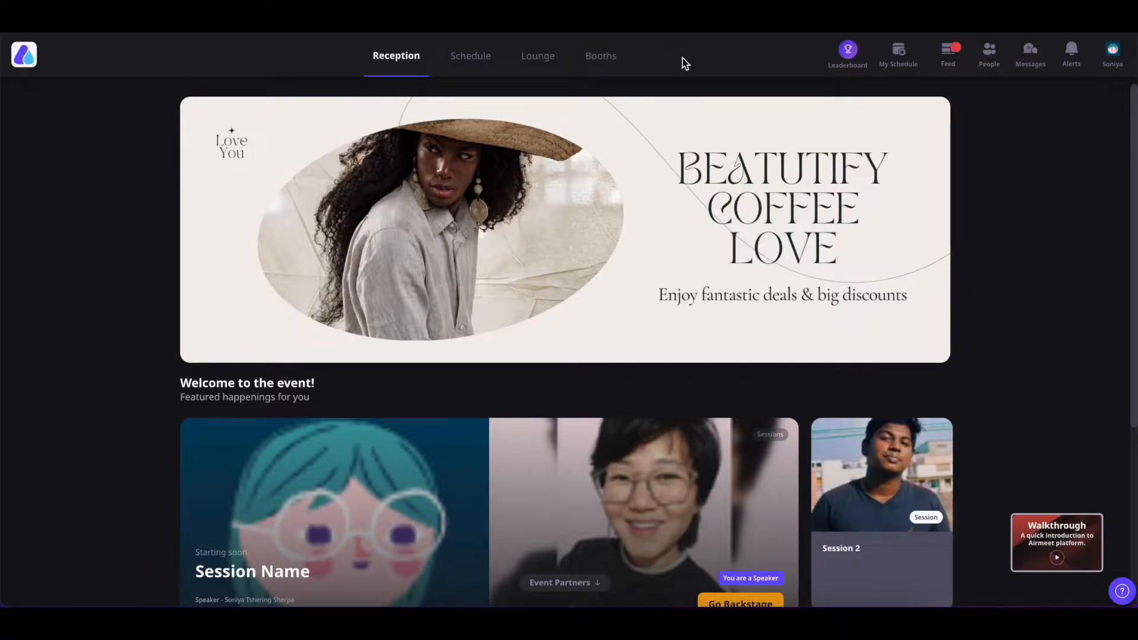
# Step: Filter the event schedule by the technology tag, check the session status options, and reset the filter
pyautogui.click(469, 69)
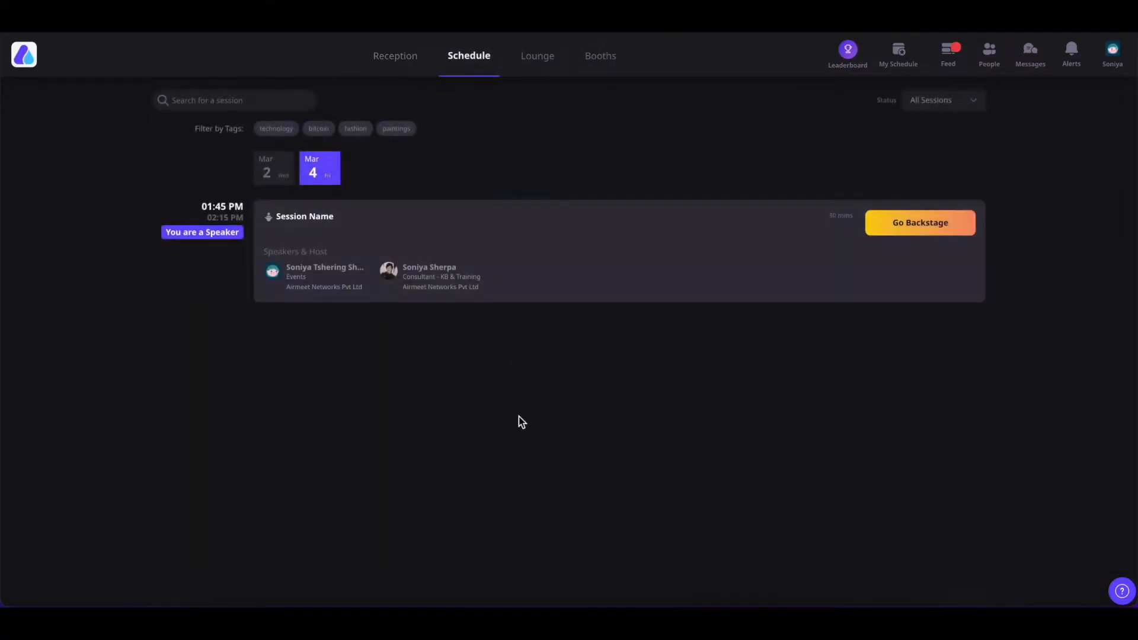
pyautogui.click(278, 177)
pyautogui.click(277, 132)
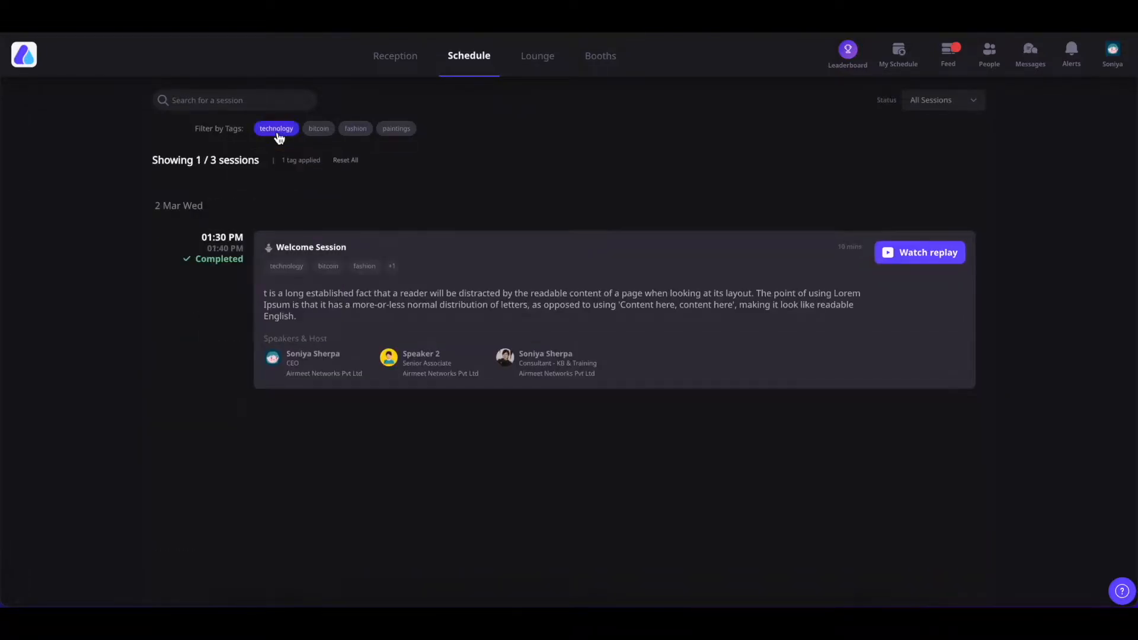
pyautogui.click(974, 110)
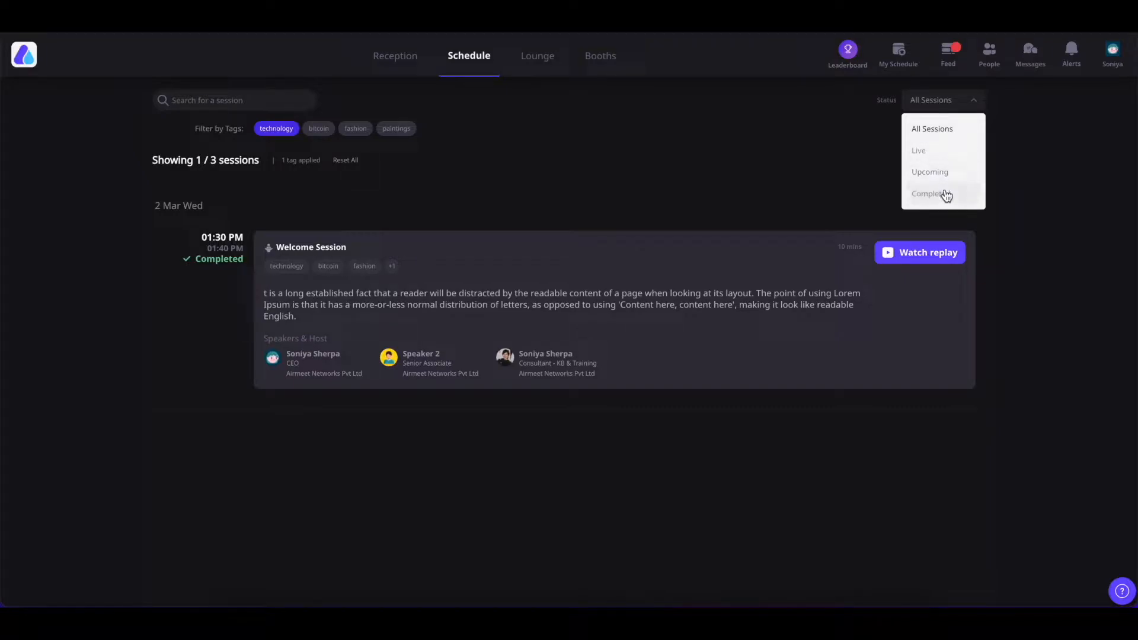
pyautogui.click(778, 158)
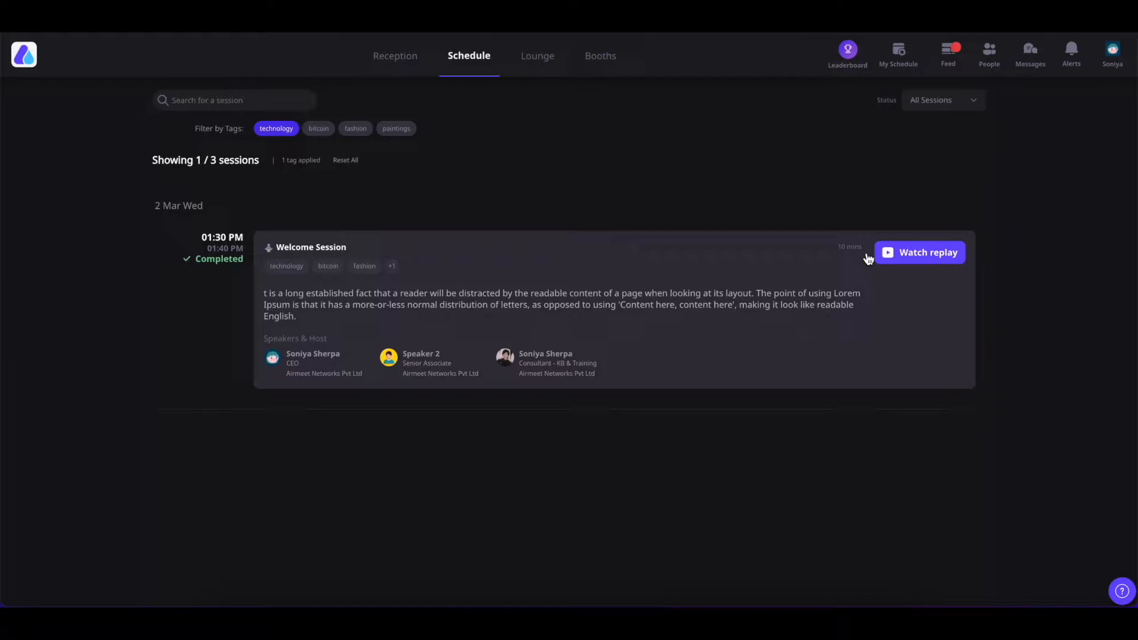
pyautogui.click(345, 160)
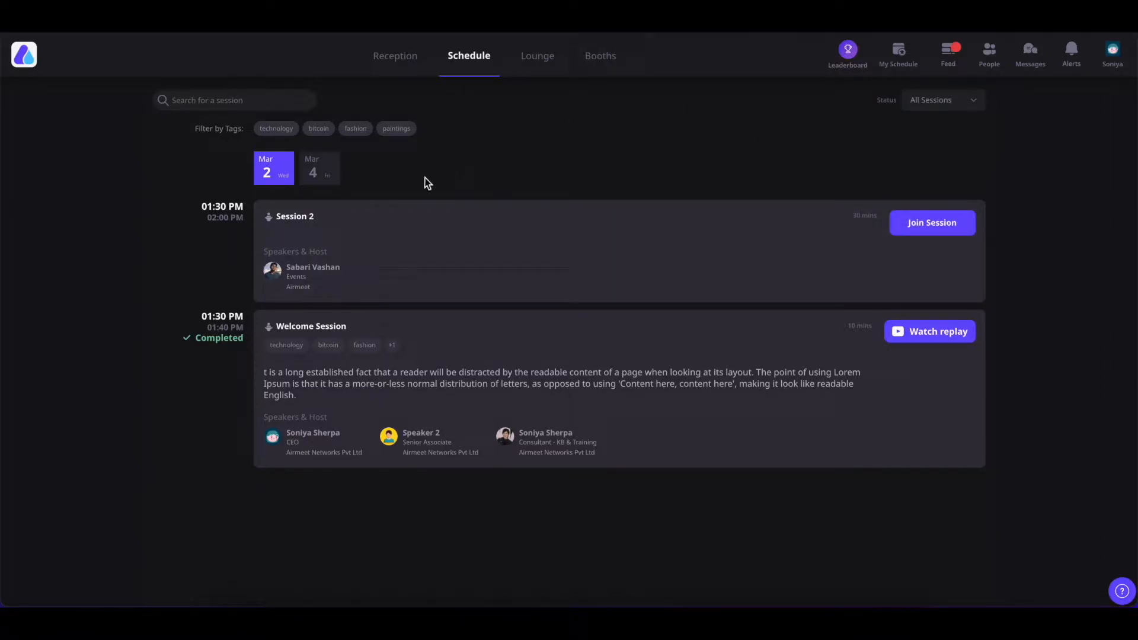
# Step: Go backstage for the March 4 session titled "Session Name"
pyautogui.click(326, 173)
pyautogui.click(909, 223)
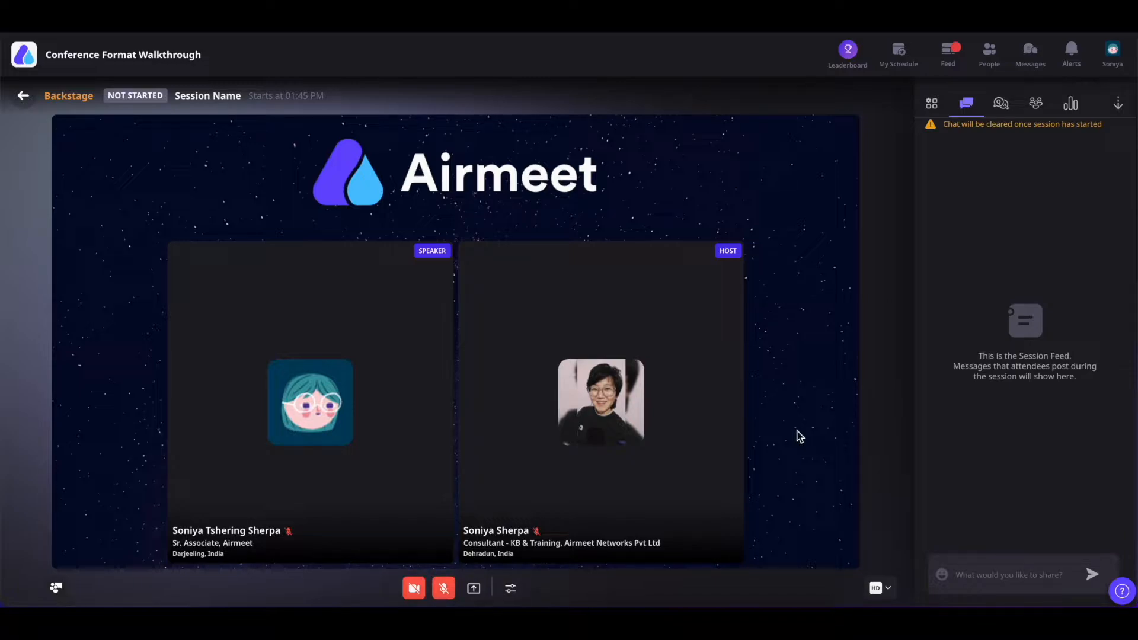
# Step: Examine the backstage options for presenting to the audience, the Speaker Chat and the raised-hand requests
pyautogui.click(475, 588)
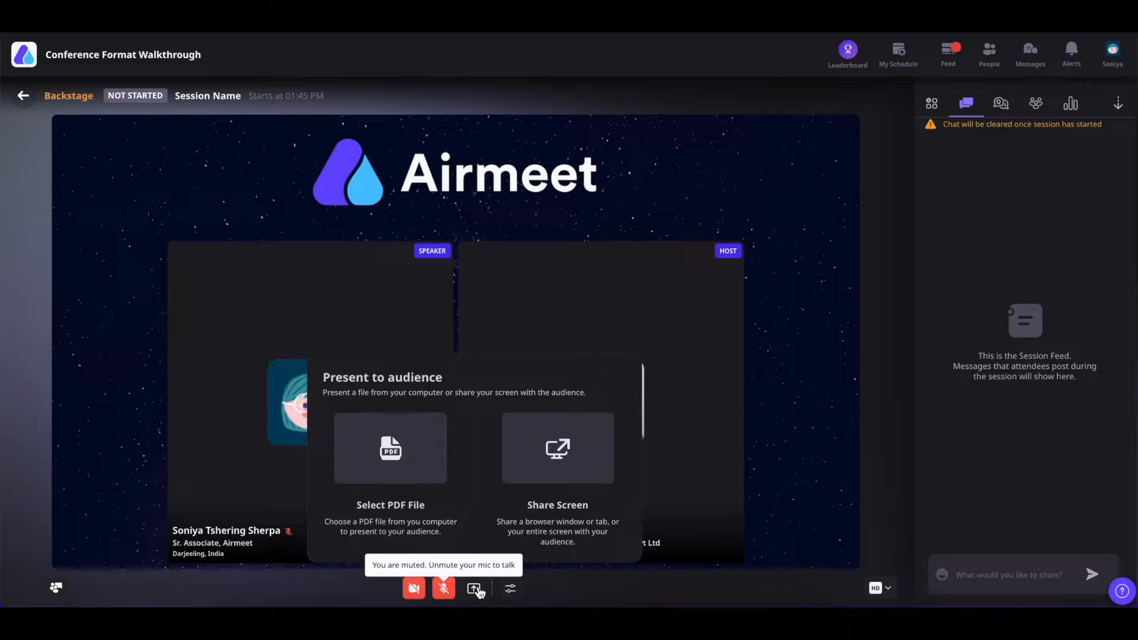
pyautogui.click(625, 585)
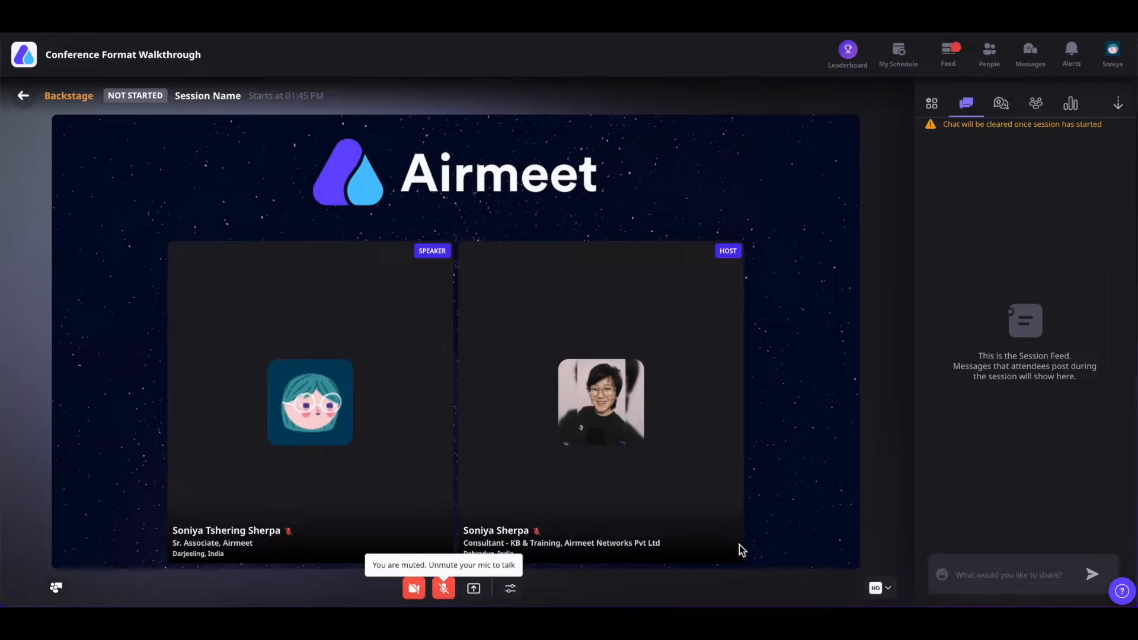
pyautogui.click(879, 588)
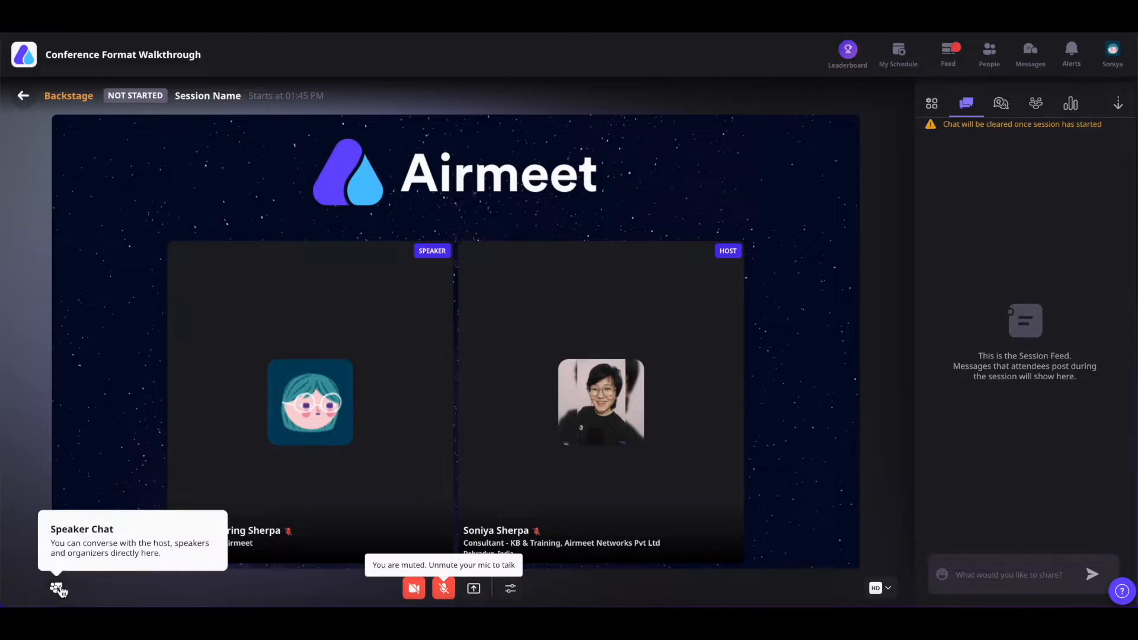
pyautogui.click(56, 587)
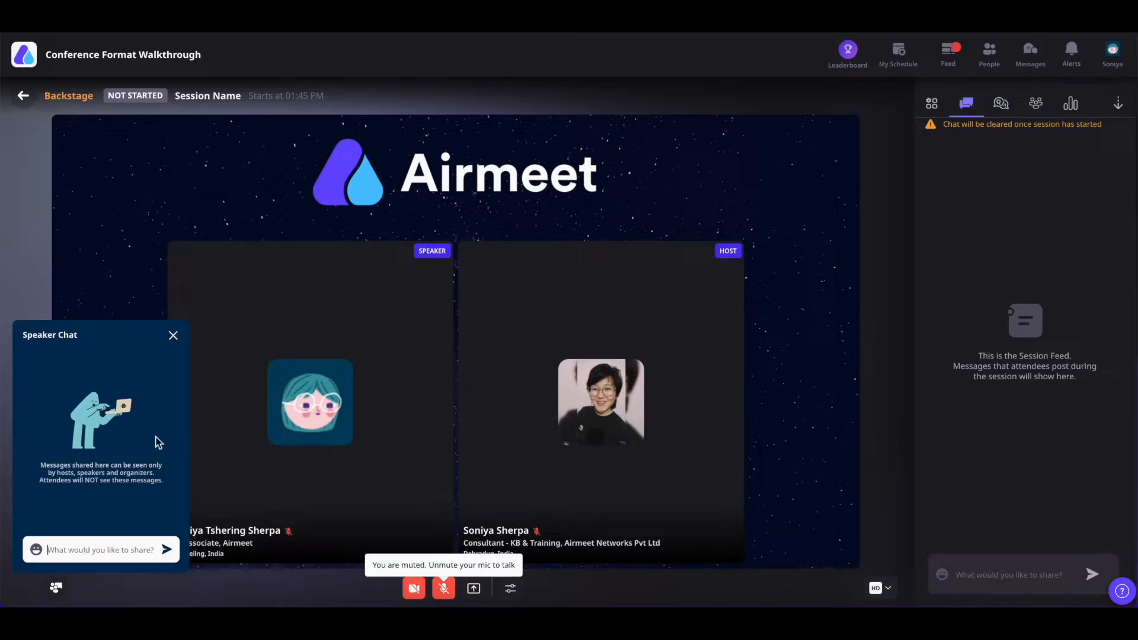
pyautogui.click(173, 335)
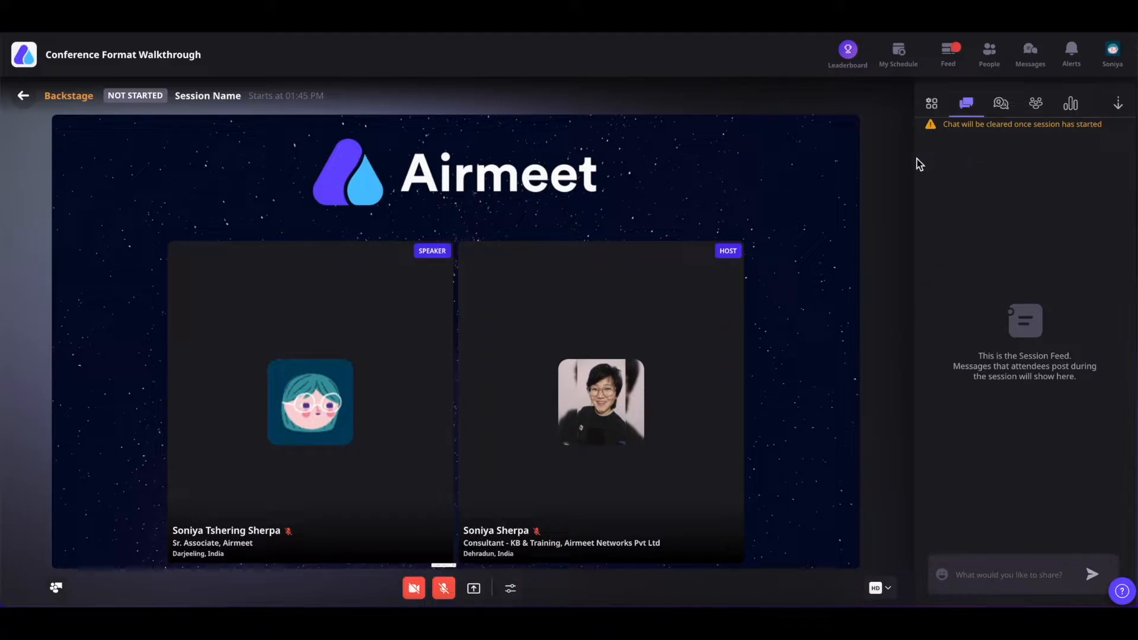
pyautogui.click(932, 105)
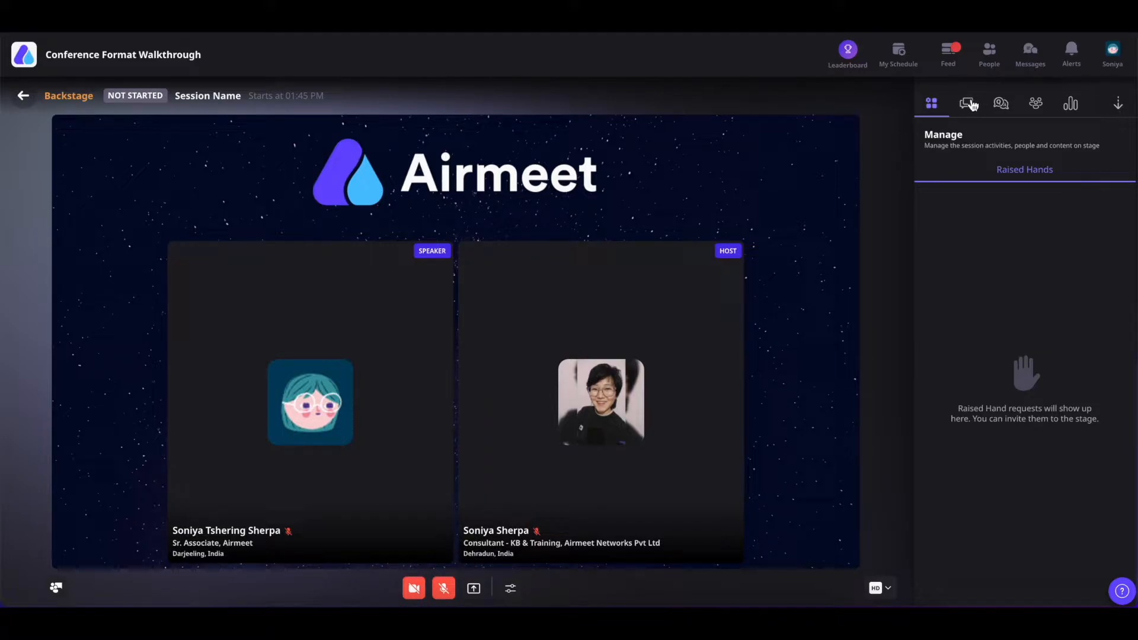
# Step: Reply "hi" to the host's "Welcome" message in the session chat
pyautogui.click(969, 104)
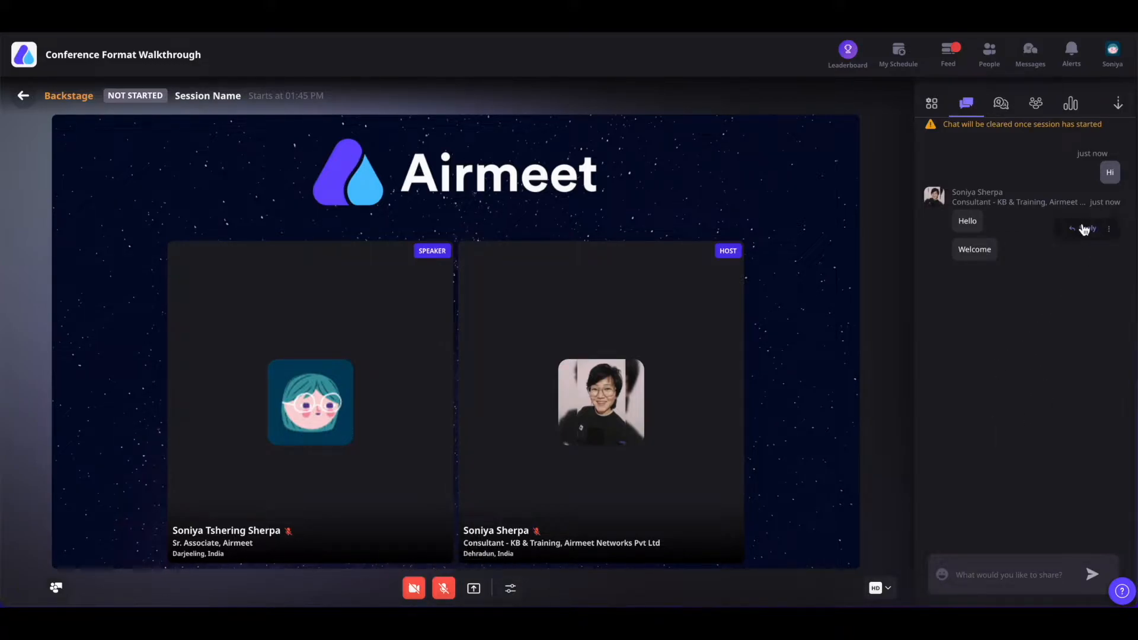
pyautogui.click(1083, 232)
pyautogui.write('hi')
pyautogui.press('Return')
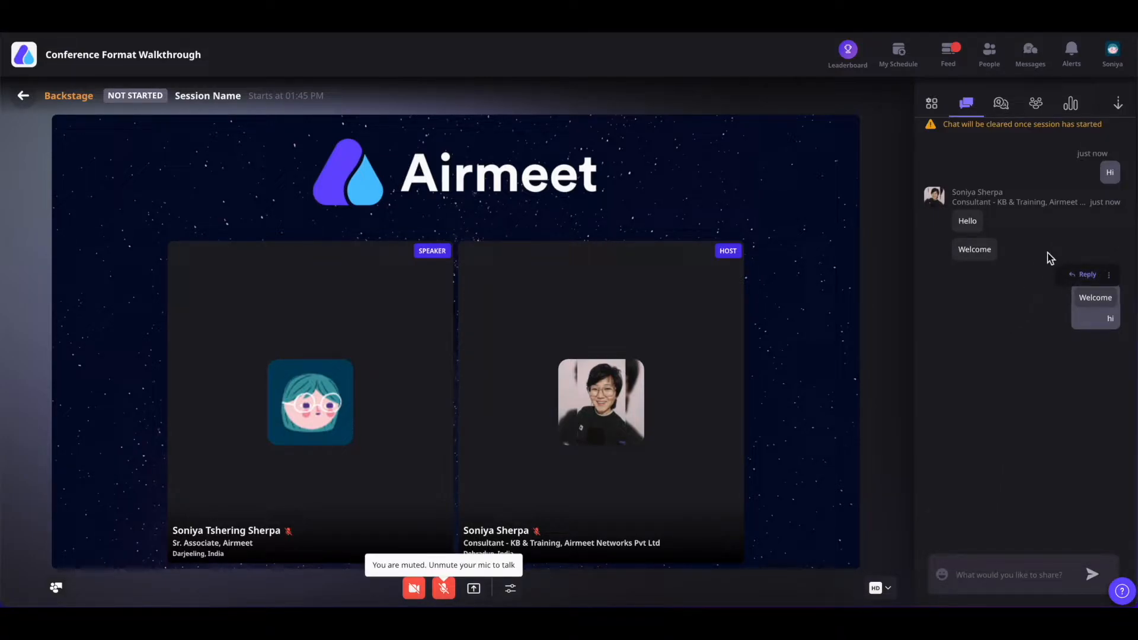
# Step: Examine the report option for the host's "Welcome" message in the session chat and leave it
pyautogui.click(1109, 235)
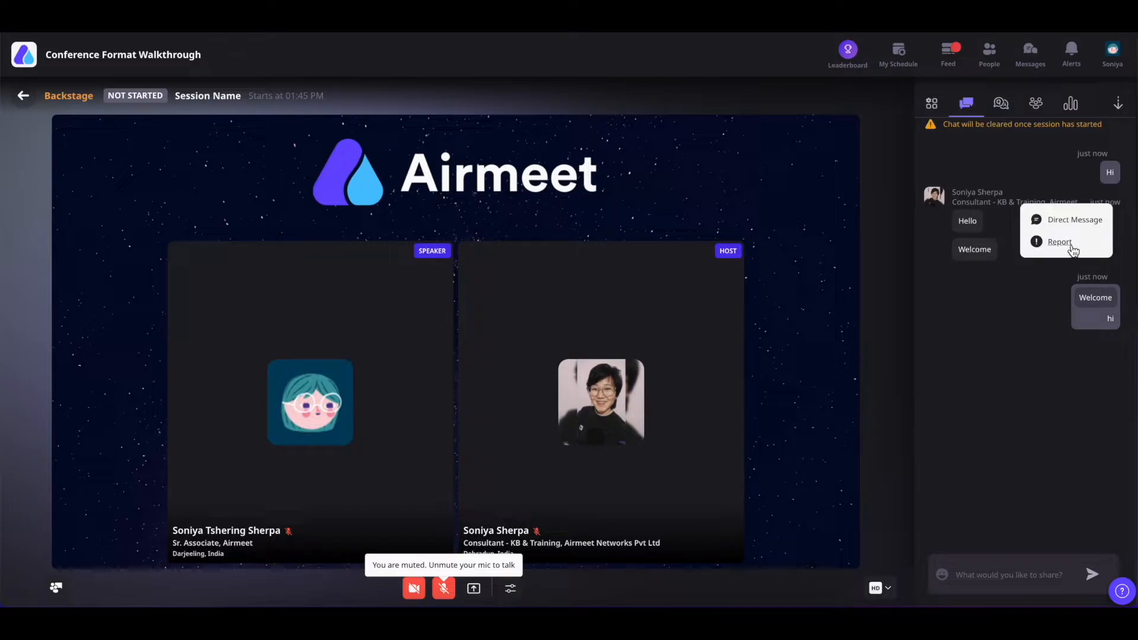
pyautogui.click(1061, 243)
pyautogui.click(1026, 394)
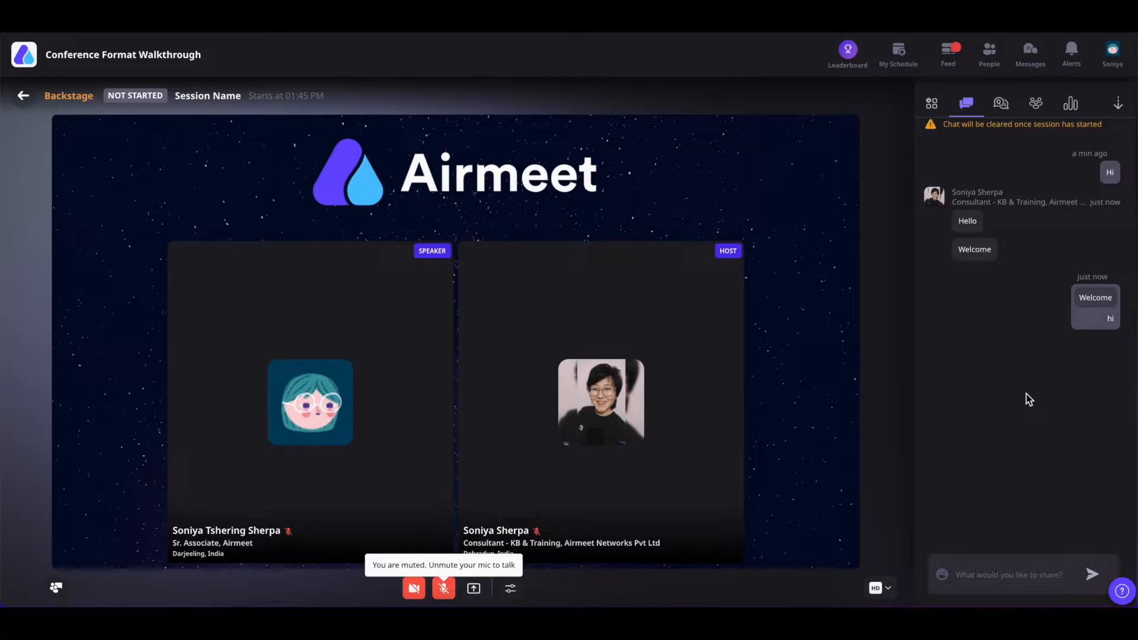
# Step: Send the host the direct message "hi" from their "Welcome" chat message and close the direct messages
pyautogui.moveTo(1109, 231)
pyautogui.click(1108, 231)
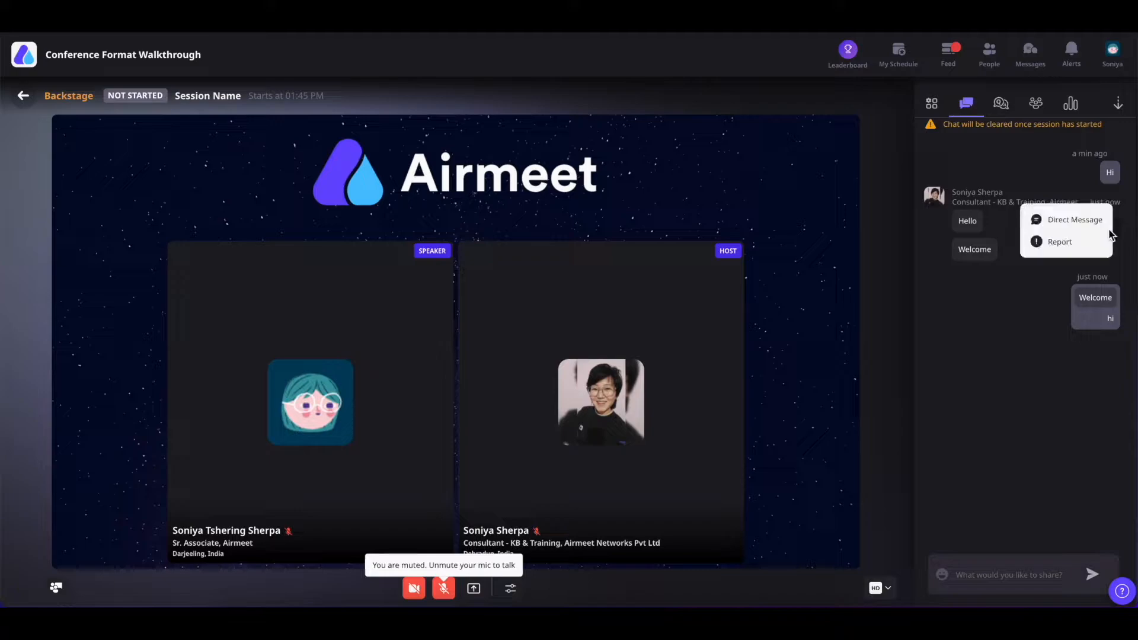
pyautogui.click(1080, 223)
pyautogui.write('hi')
pyautogui.press('Return')
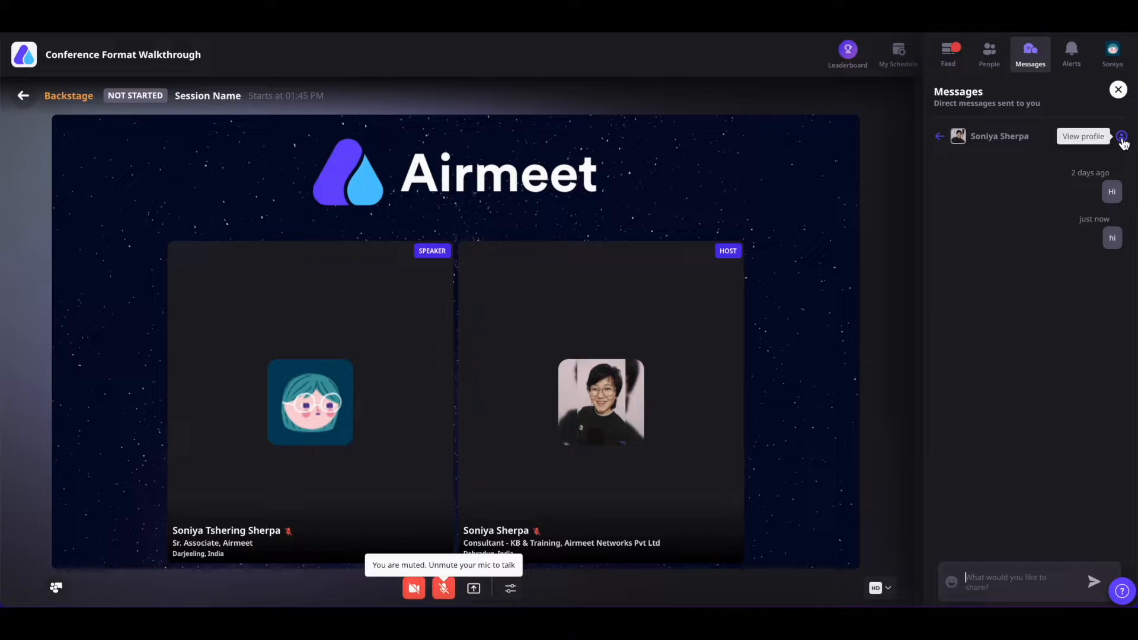
pyautogui.click(1118, 89)
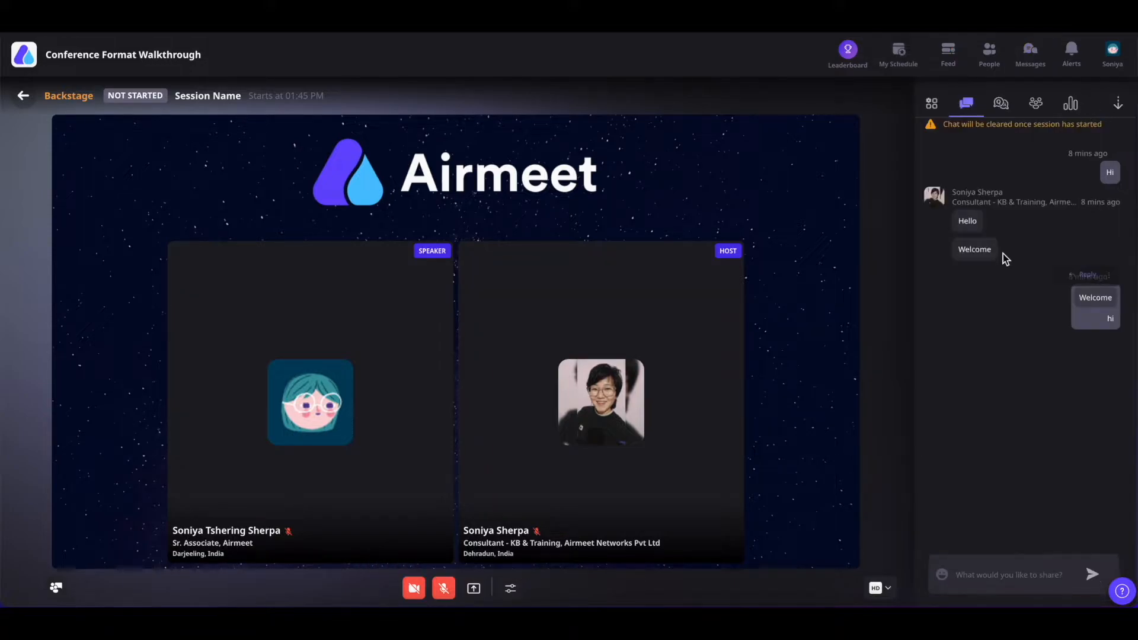
# Step: Upvote the "Question?" entry in the session Q&A and post "Comment" as a comment on it
pyautogui.click(1002, 104)
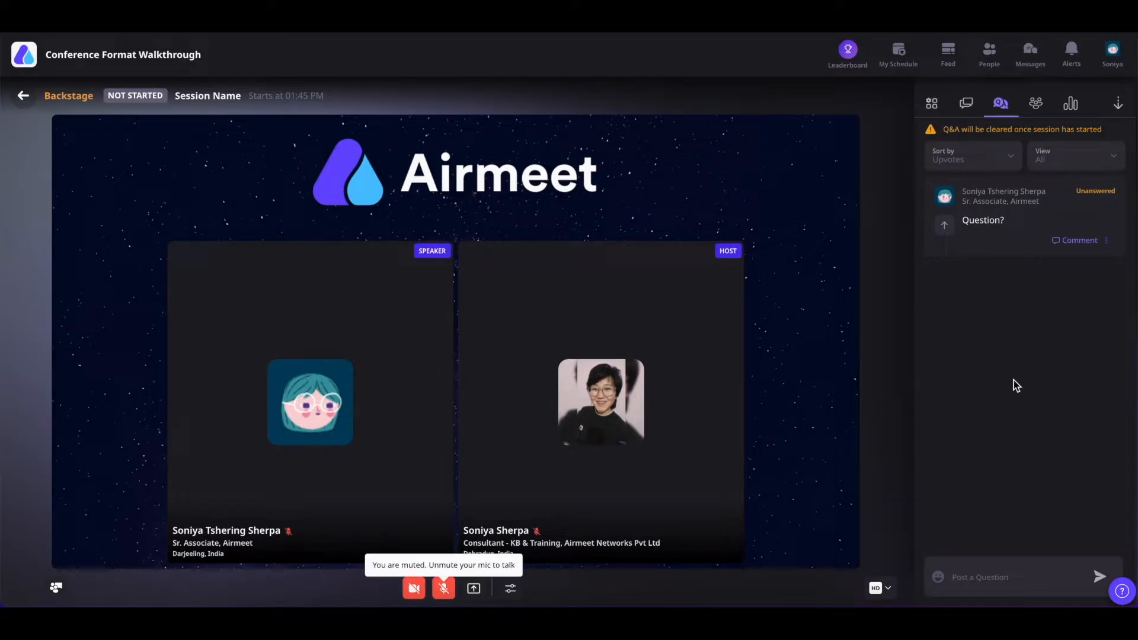
pyautogui.click(940, 233)
pyautogui.click(1076, 244)
pyautogui.click(972, 557)
pyautogui.write('Comment')
pyautogui.press('Return')
# Step: Post "Answer" marked as the answer to the question and mark the host's "Answer 2" comment as the answer too
pyautogui.write('Answer')
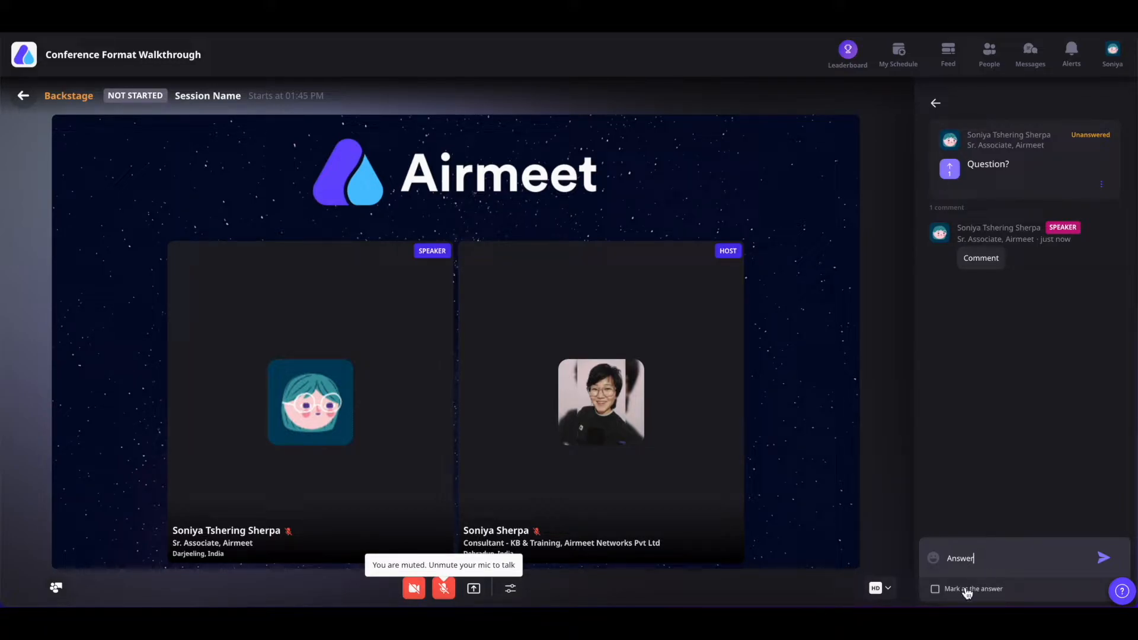
pyautogui.click(1103, 558)
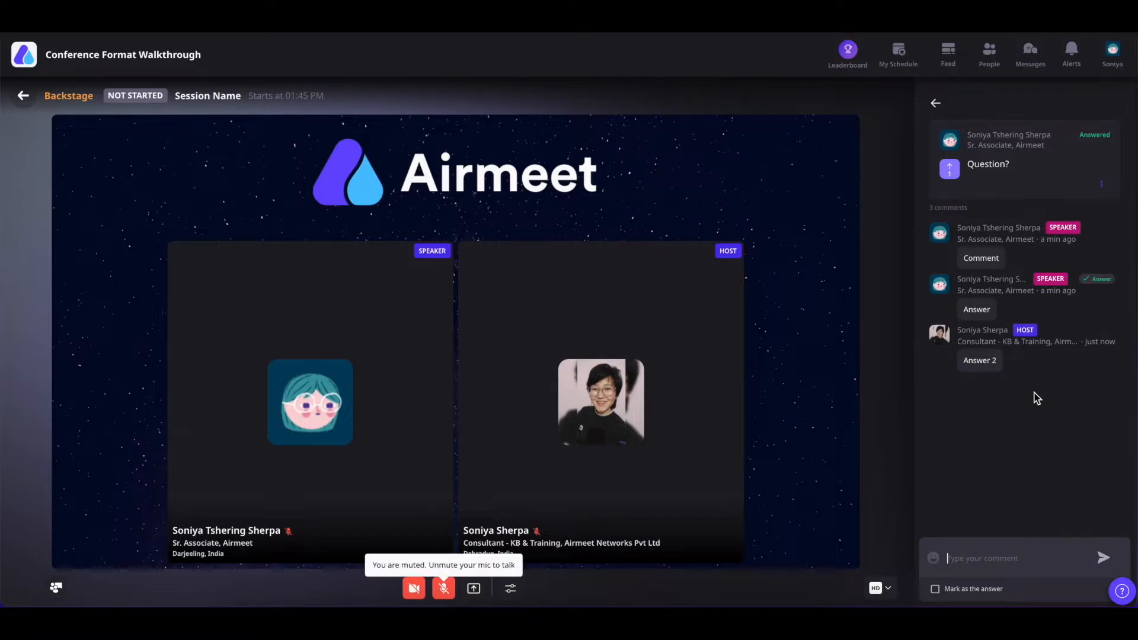
pyautogui.moveTo(1082, 355)
pyautogui.click(1106, 343)
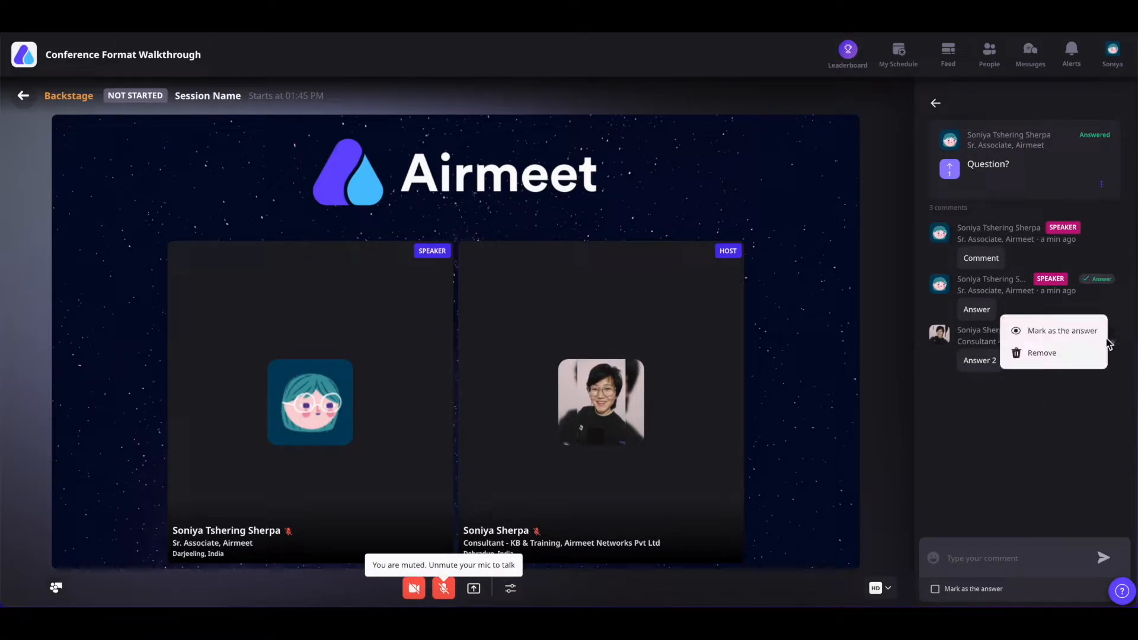
pyautogui.click(1078, 334)
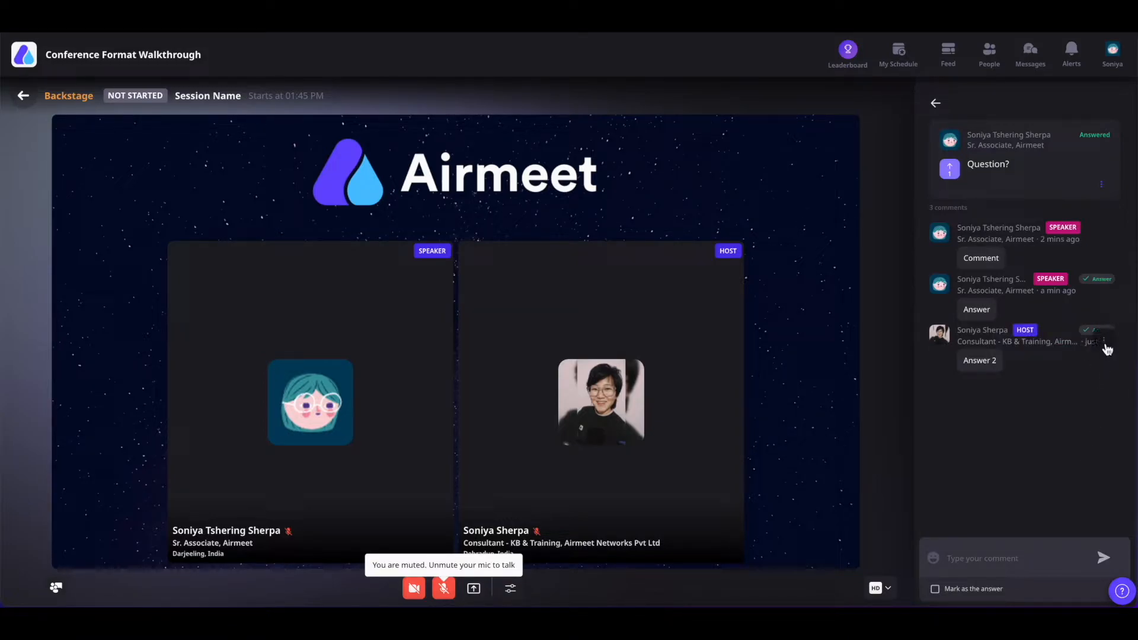
pyautogui.click(1103, 341)
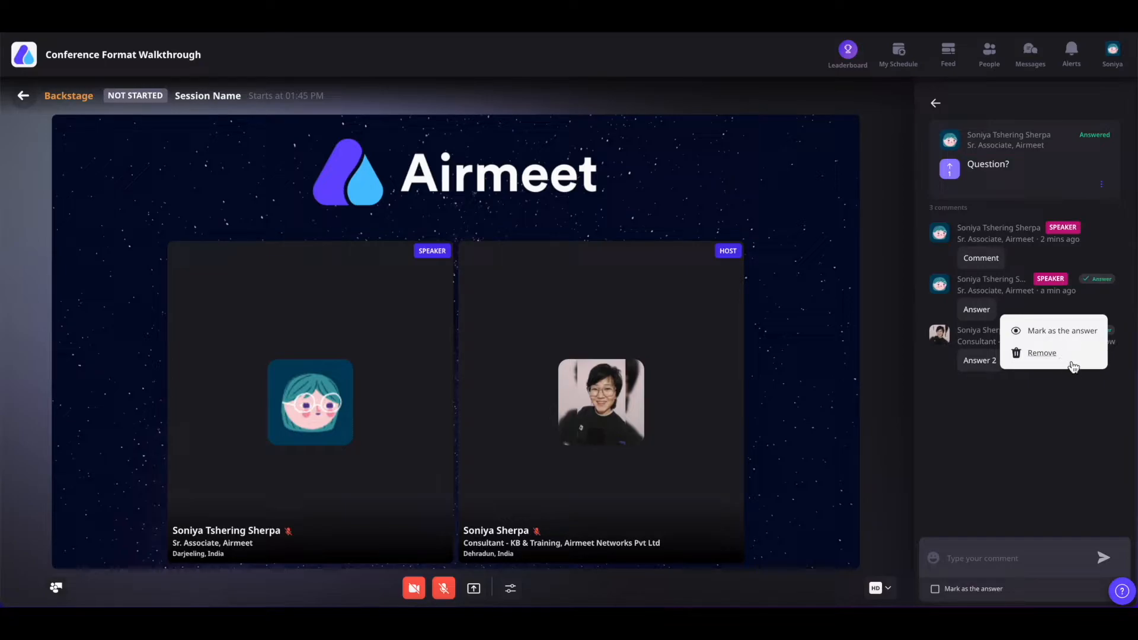
pyautogui.click(1072, 447)
pyautogui.click(935, 103)
# Step: View the host's profile card among the session attendees and switch the attendees to list view
pyautogui.click(1043, 107)
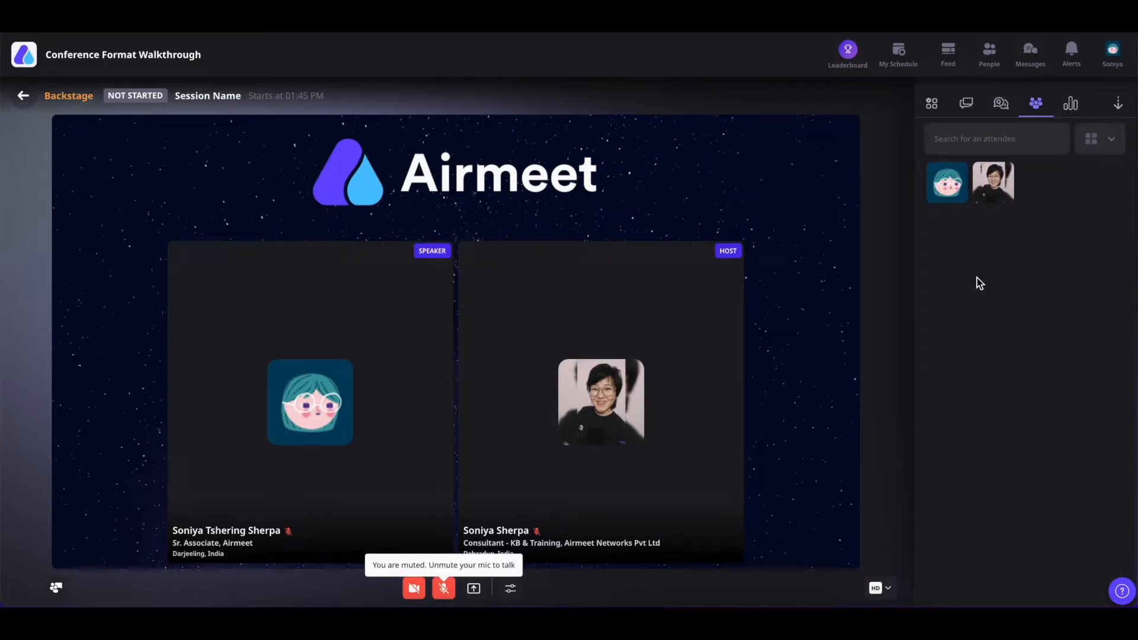
pyautogui.click(1003, 191)
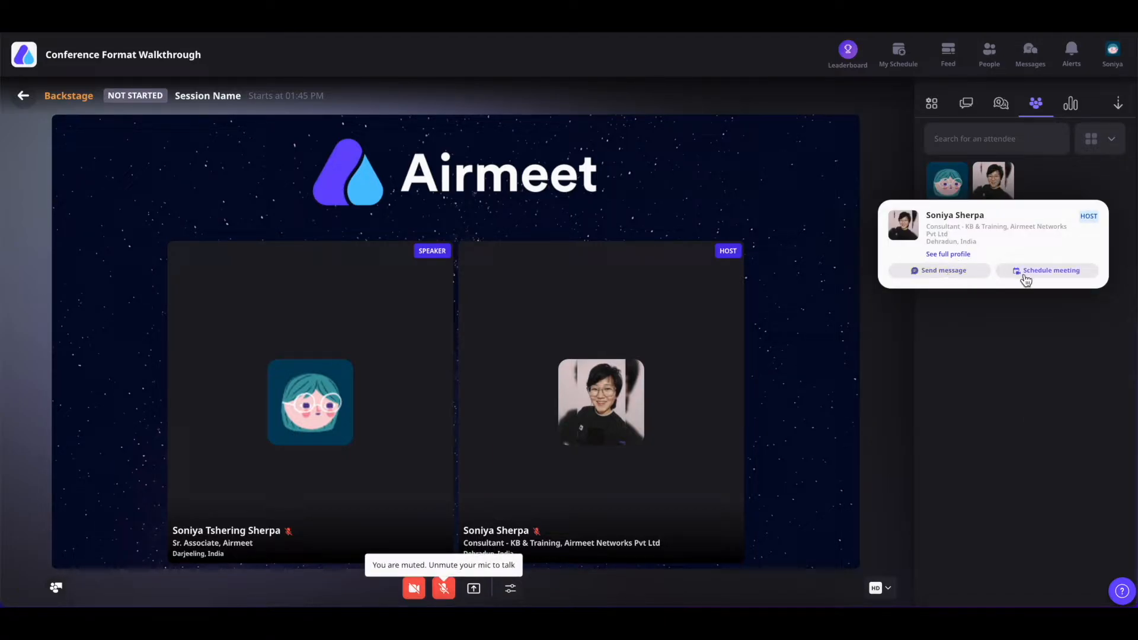
pyautogui.click(1058, 314)
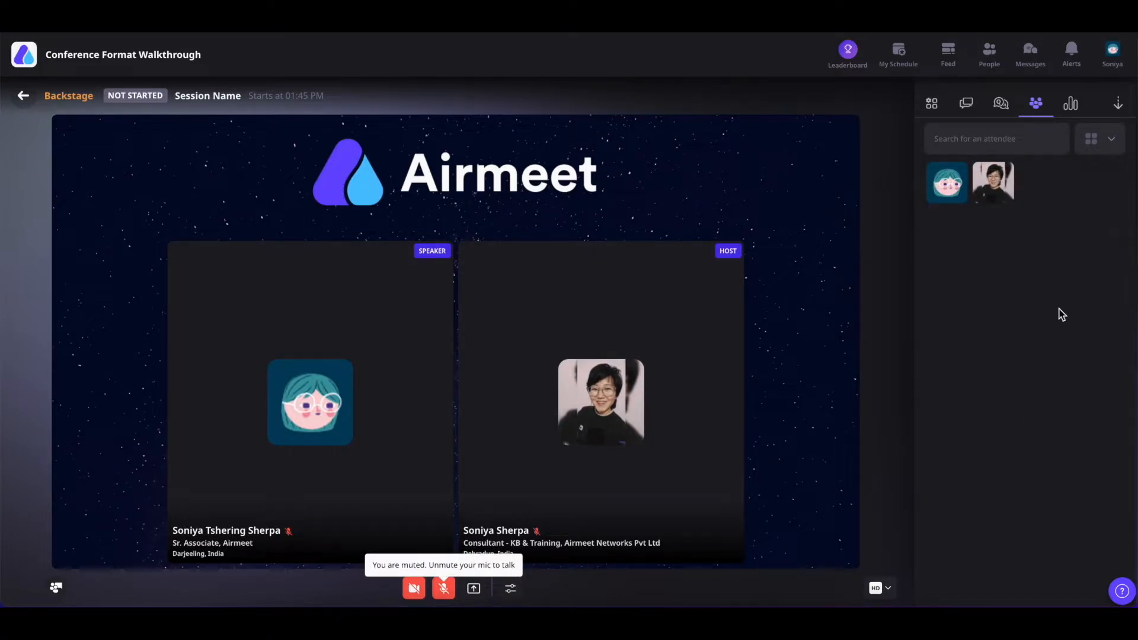
pyautogui.click(1111, 155)
pyautogui.click(1083, 197)
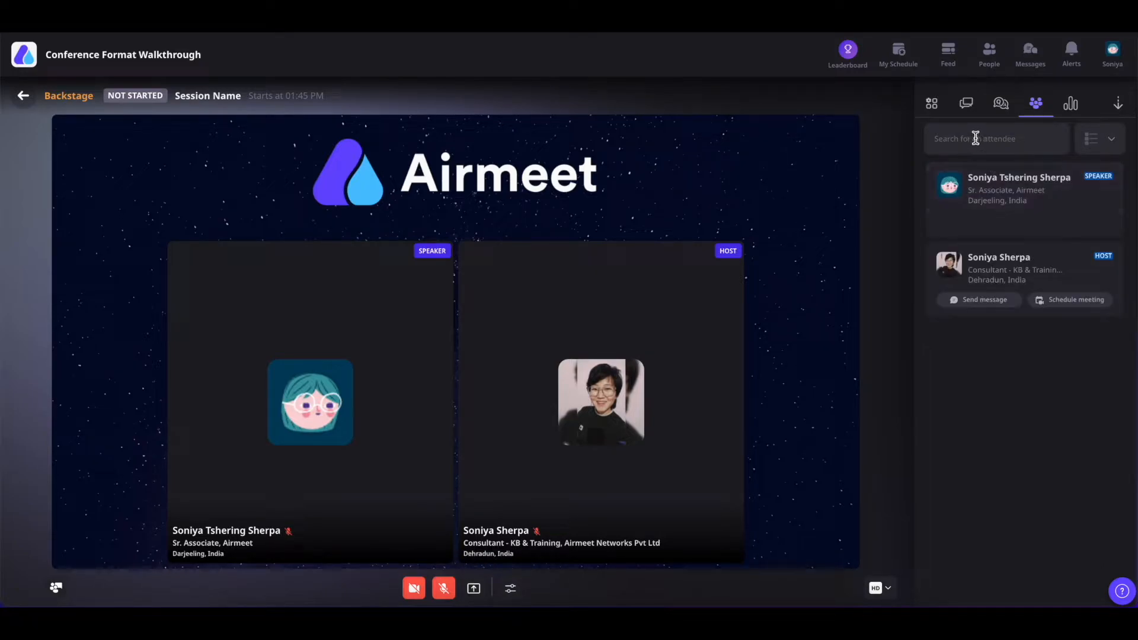
# Step: Publish the poll "Orange is a color or fruit?" with answers color, Fruit and Both, multiple answers allowed and results hidden, without showing it on stage
pyautogui.click(1070, 103)
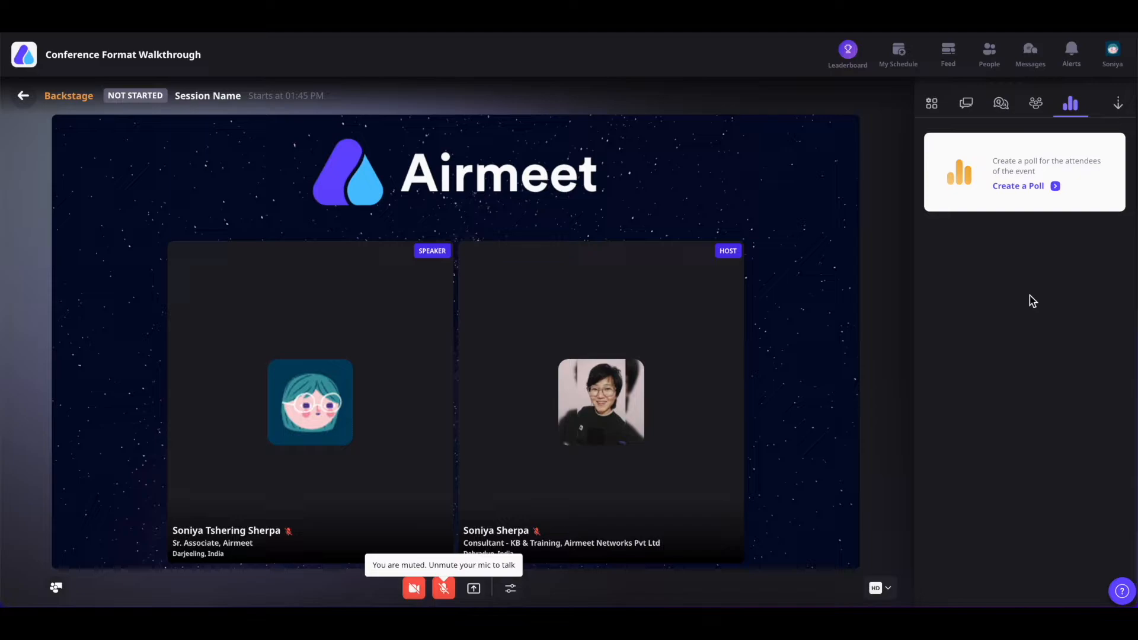
pyautogui.click(1015, 187)
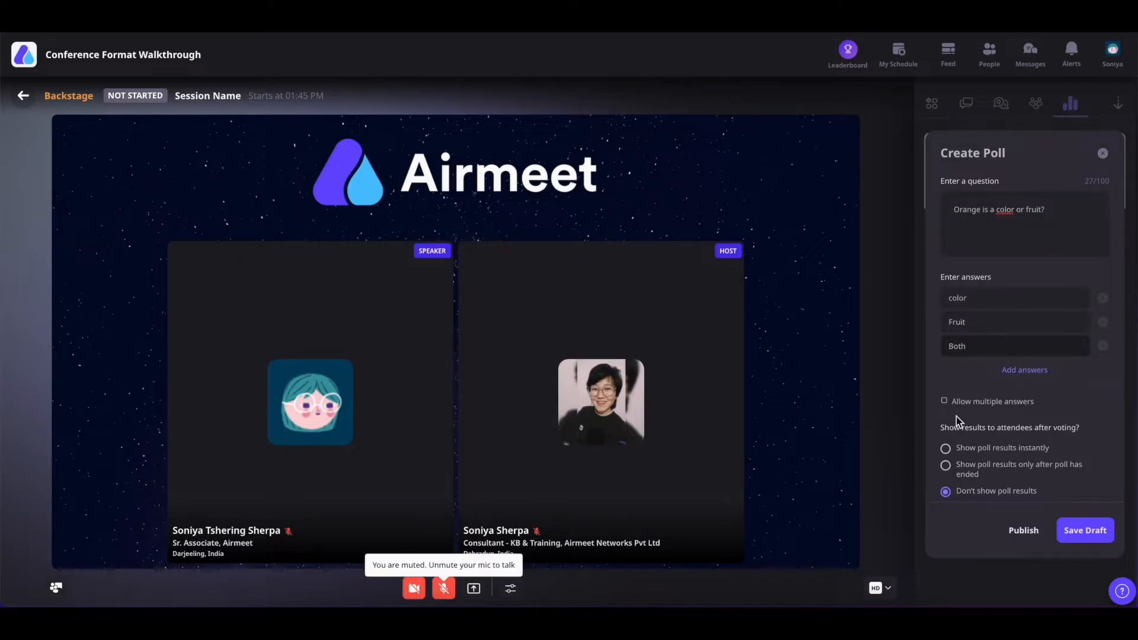
pyautogui.click(944, 402)
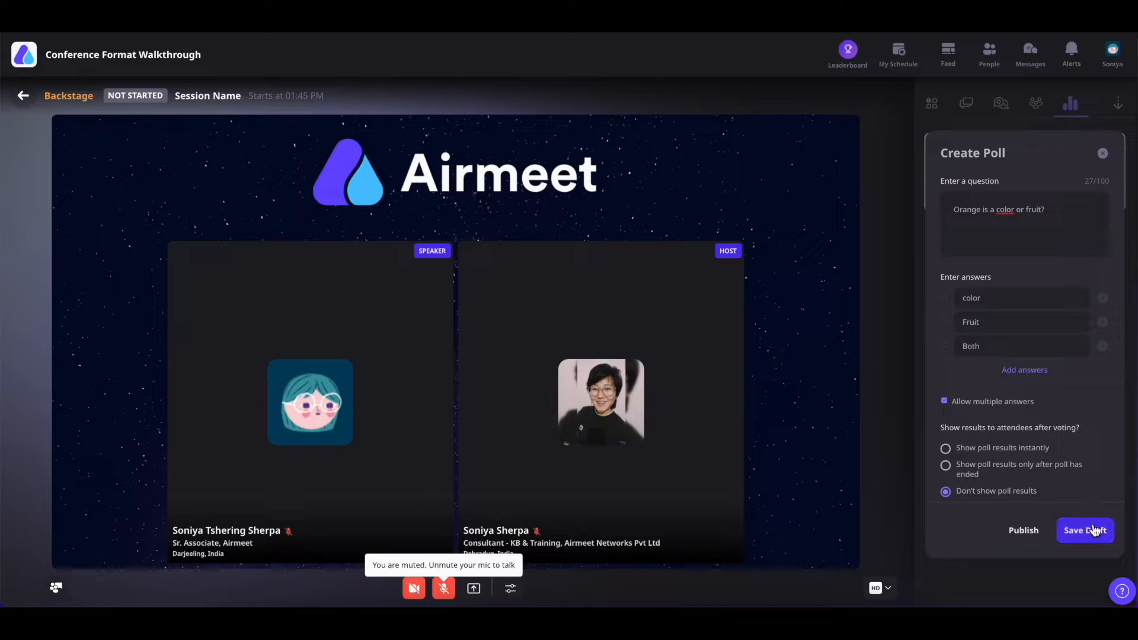
pyautogui.click(1014, 533)
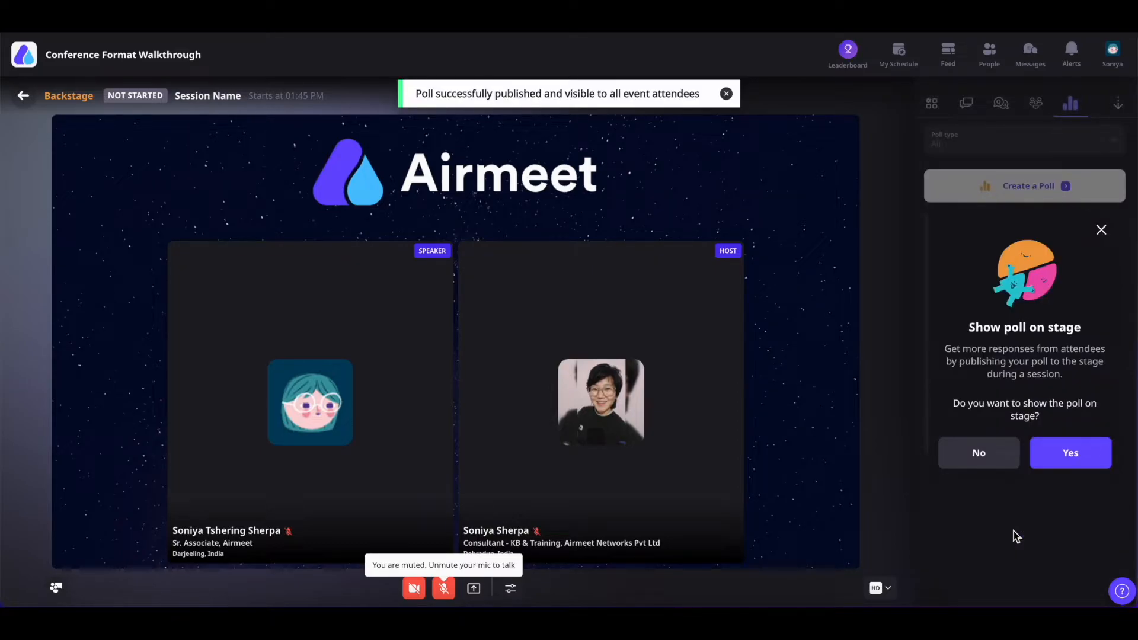
pyautogui.click(1101, 230)
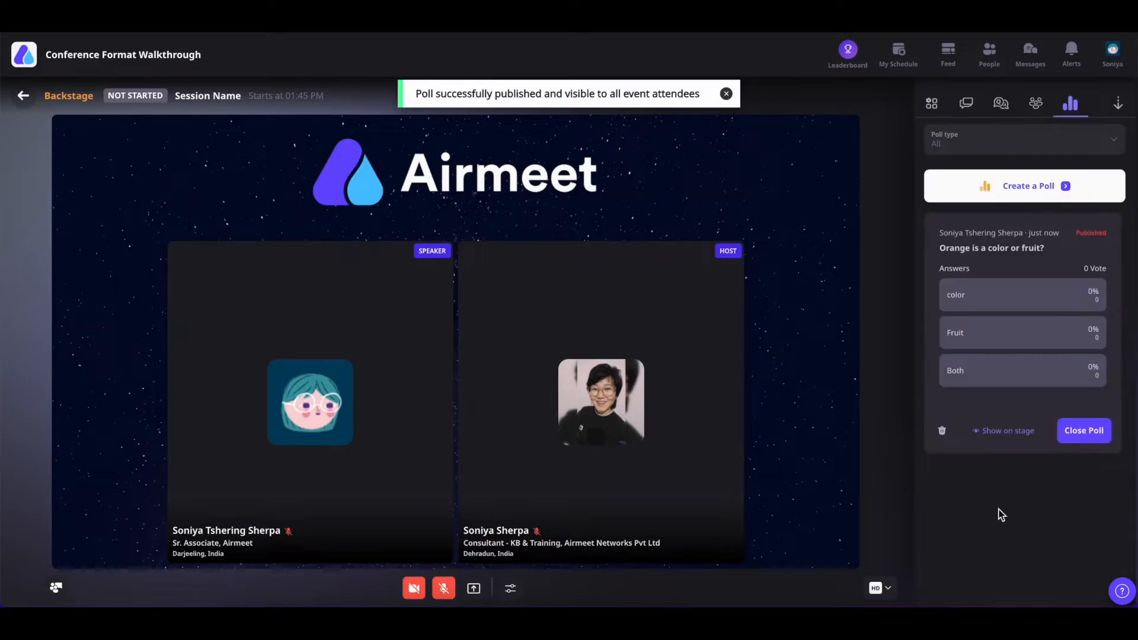
# Step: Show the "Orange is a color or fruit?" poll on stage, look through it and delete the poll
pyautogui.click(1003, 436)
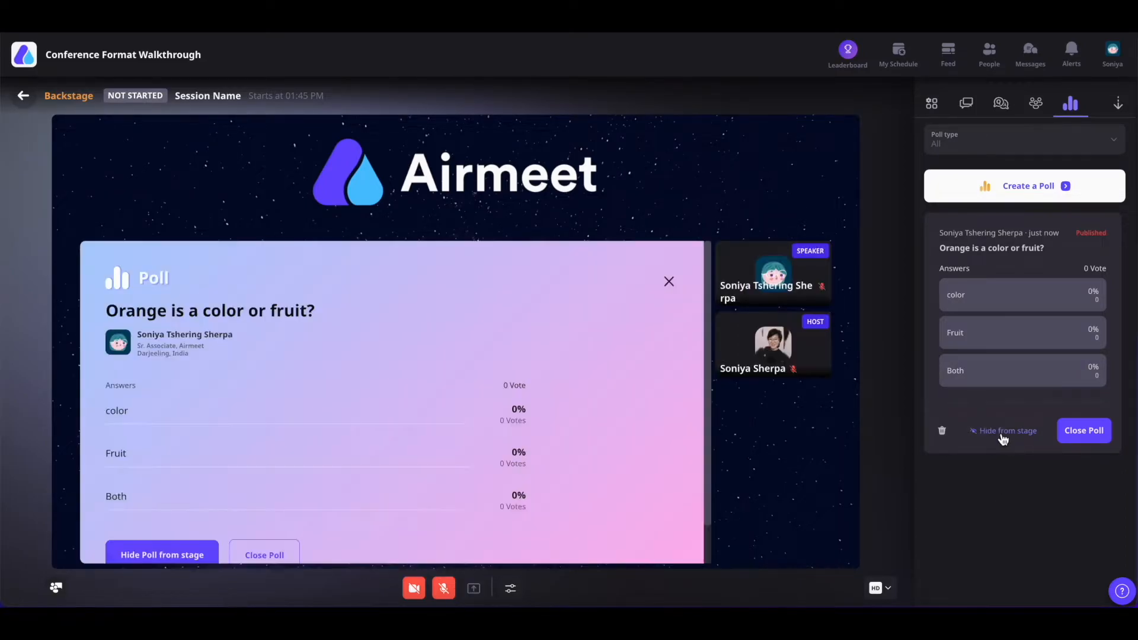
pyautogui.scroll(-1, 615, 414)
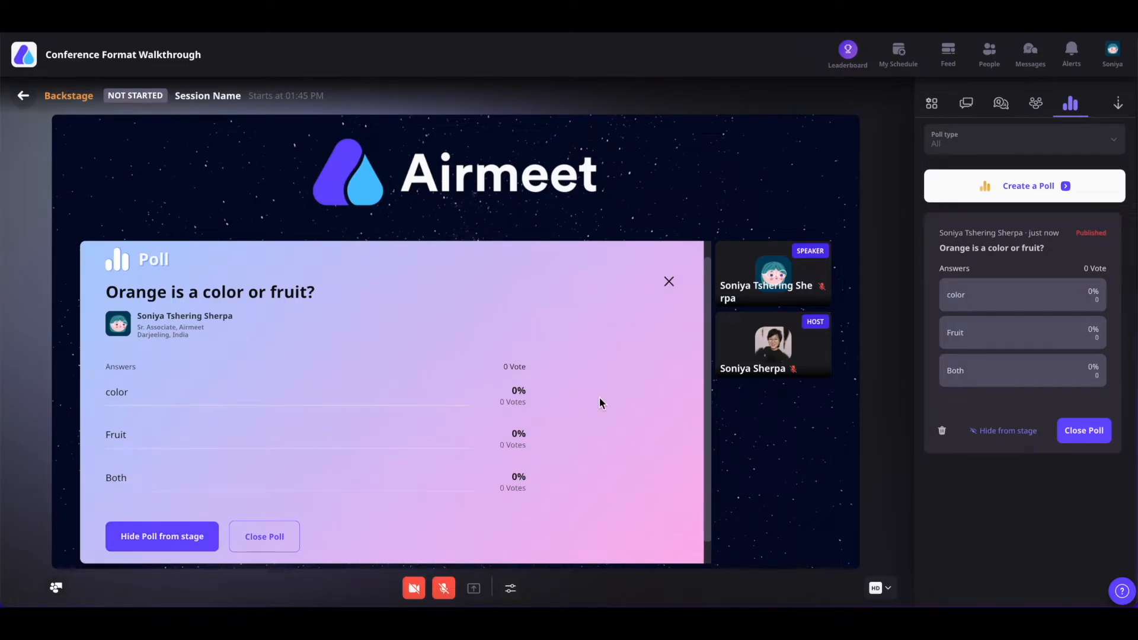
pyautogui.click(943, 431)
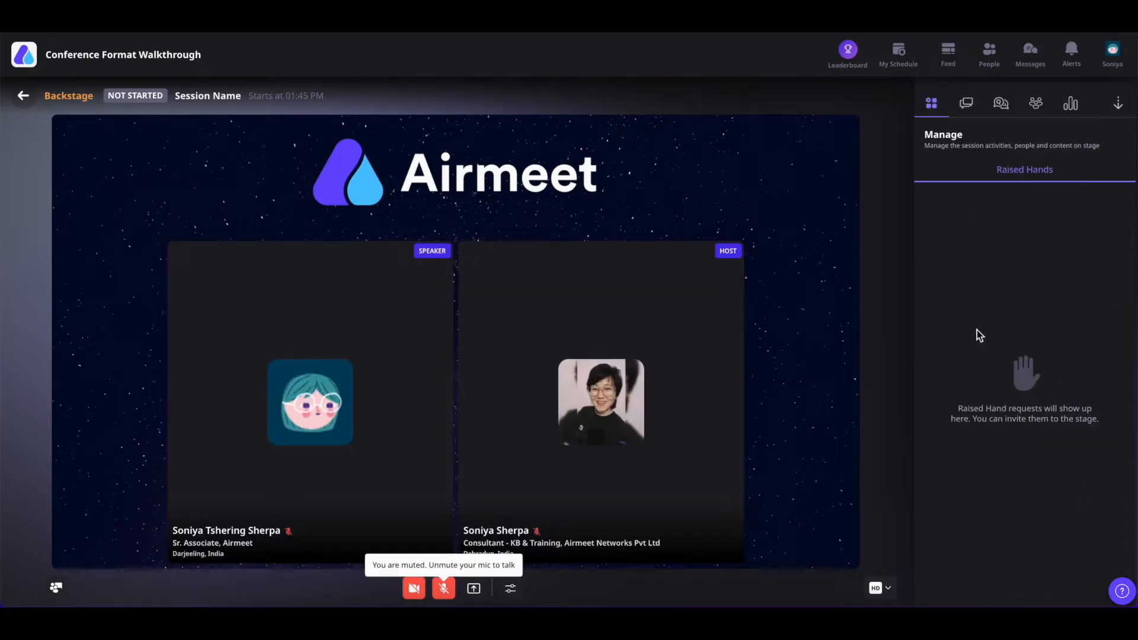
# Step: Collapse and restore the backstage side panel and bring up the session chat
pyautogui.click(1118, 105)
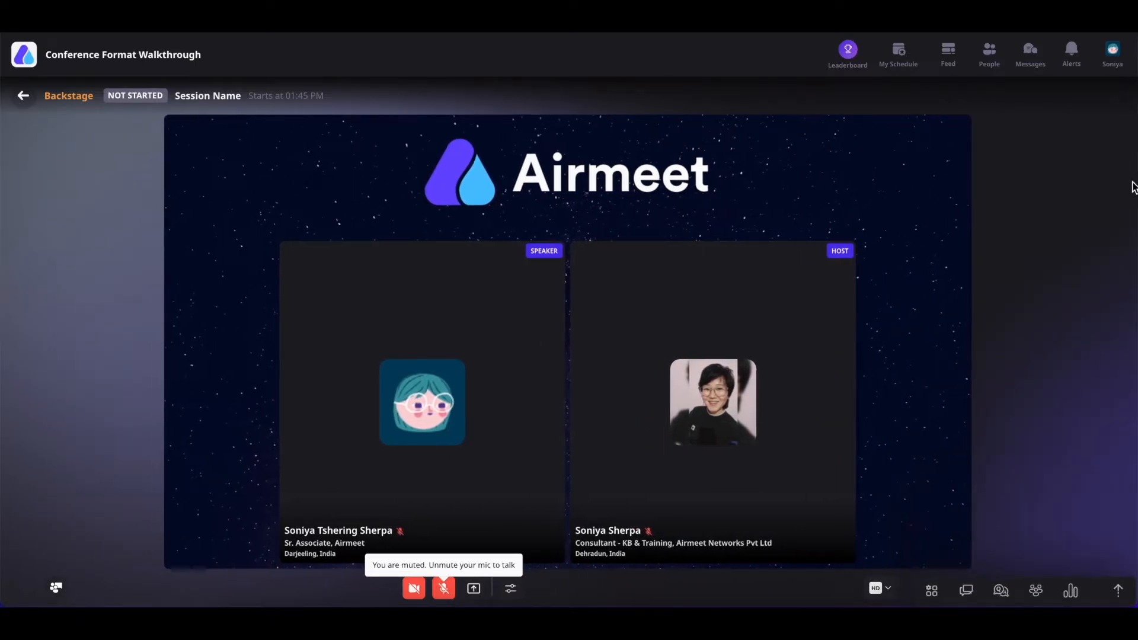
pyautogui.click(1118, 591)
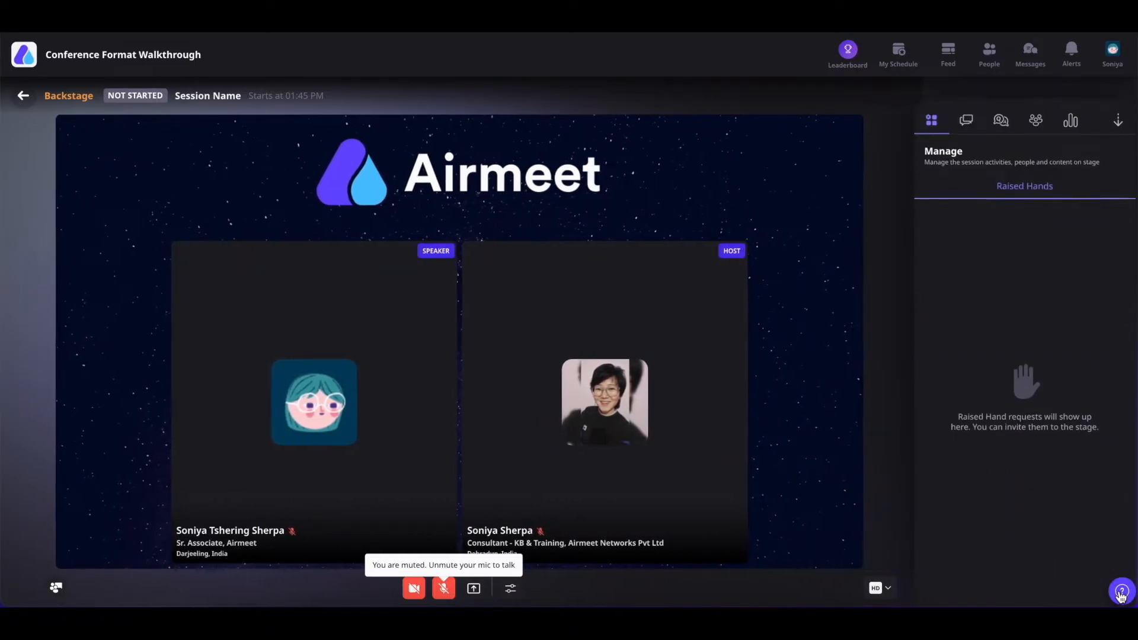
pyautogui.click(966, 103)
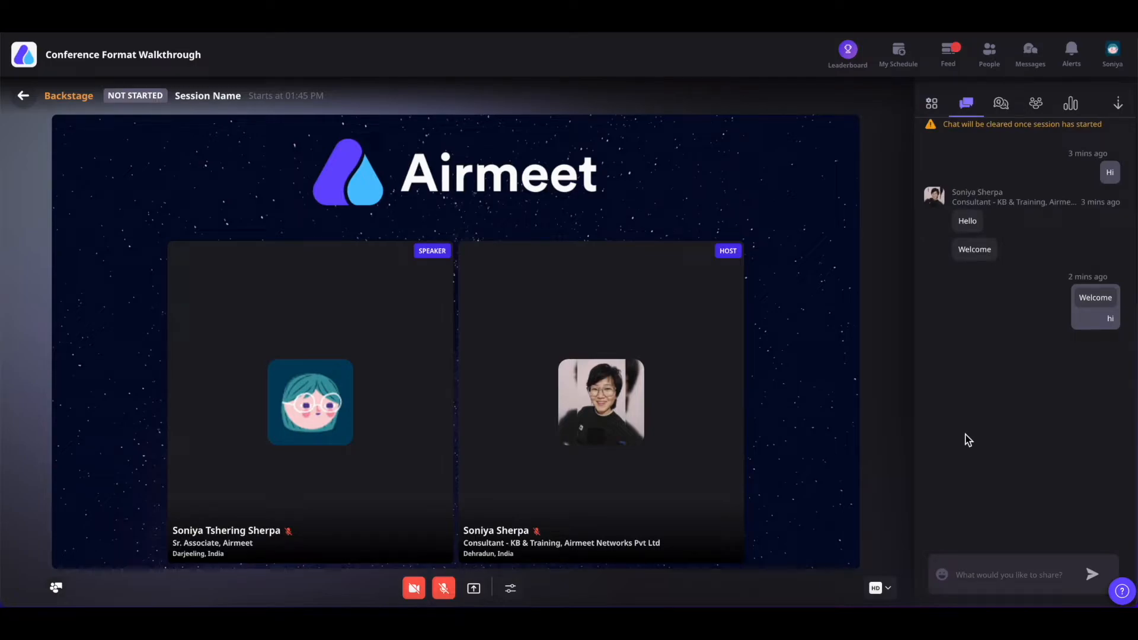
# Step: Examine the leaderboard's rankings, prizes and ways to earn points, and close the leaderboard
pyautogui.click(848, 55)
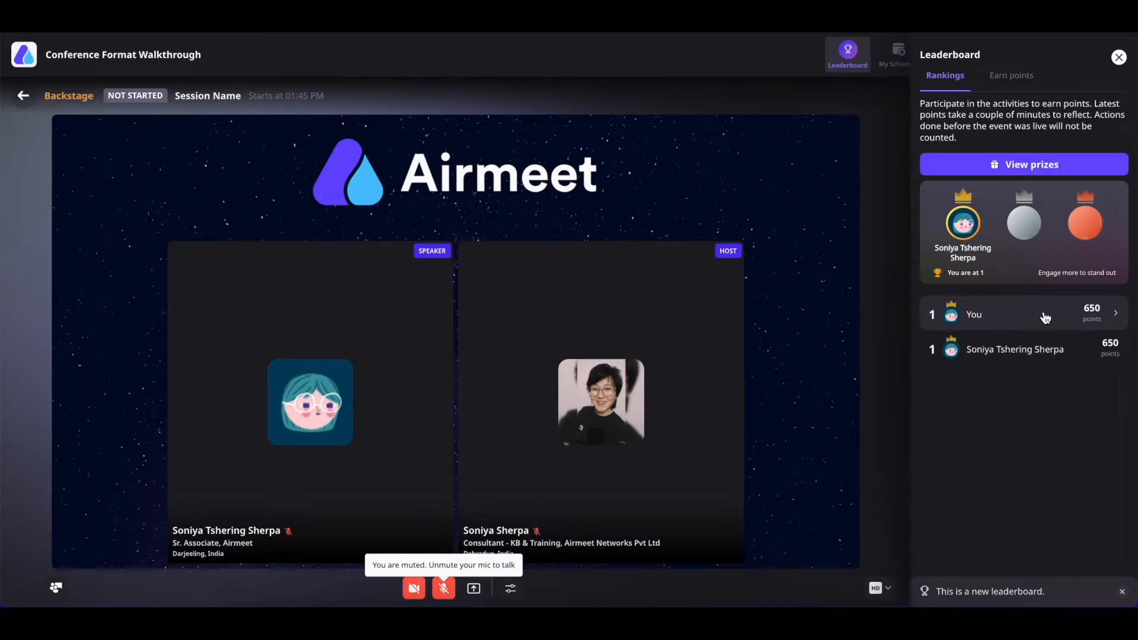
pyautogui.click(1028, 168)
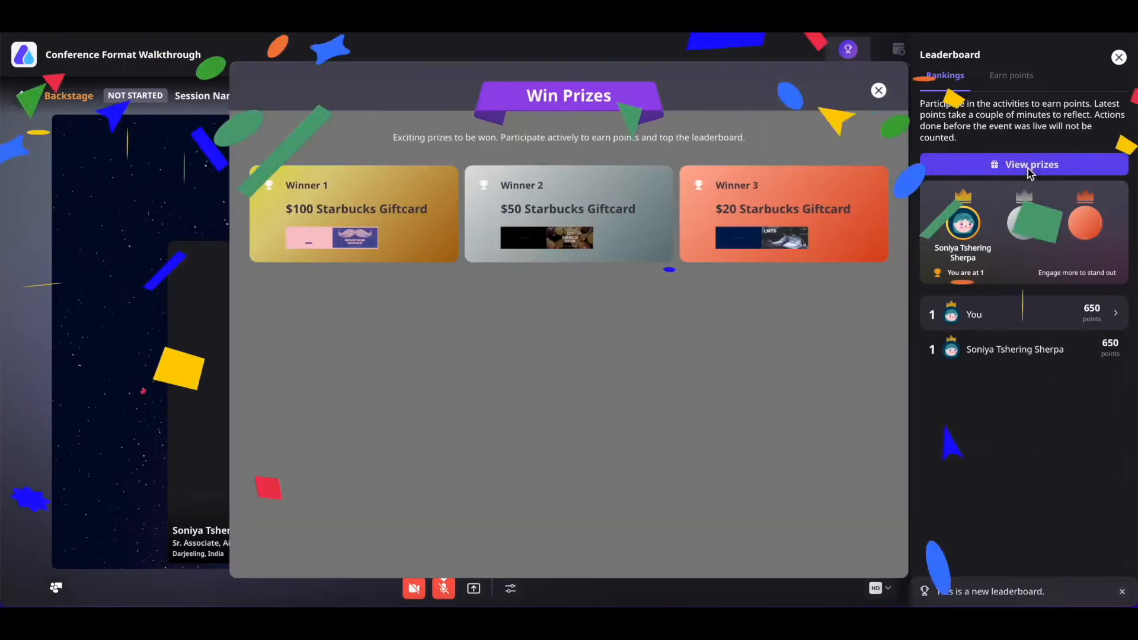
pyautogui.click(1001, 485)
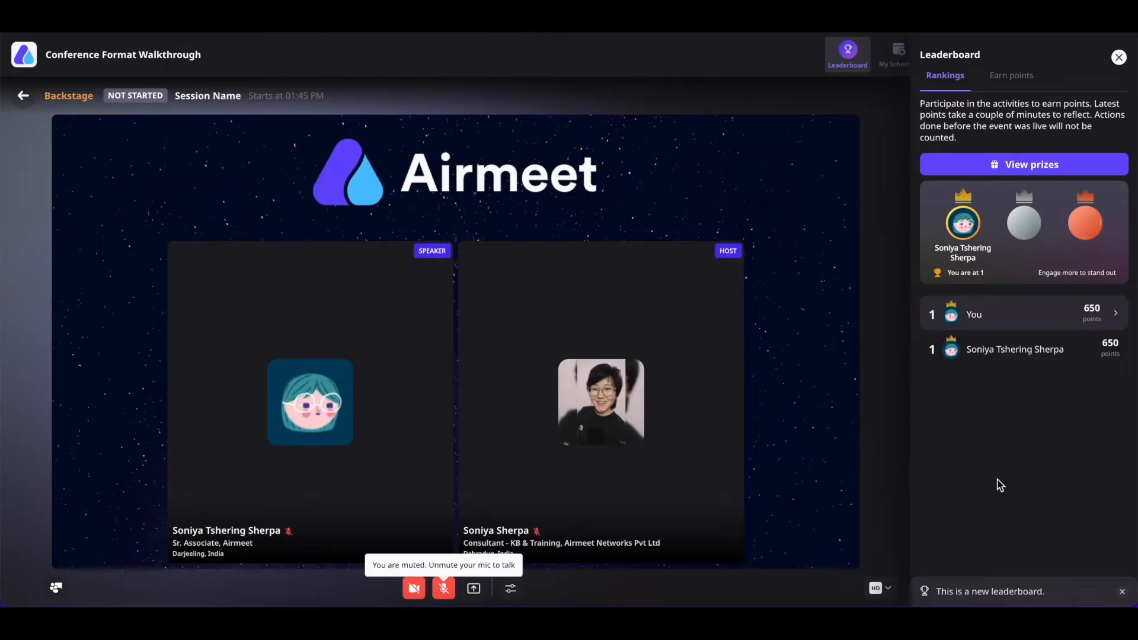
pyautogui.click(1021, 78)
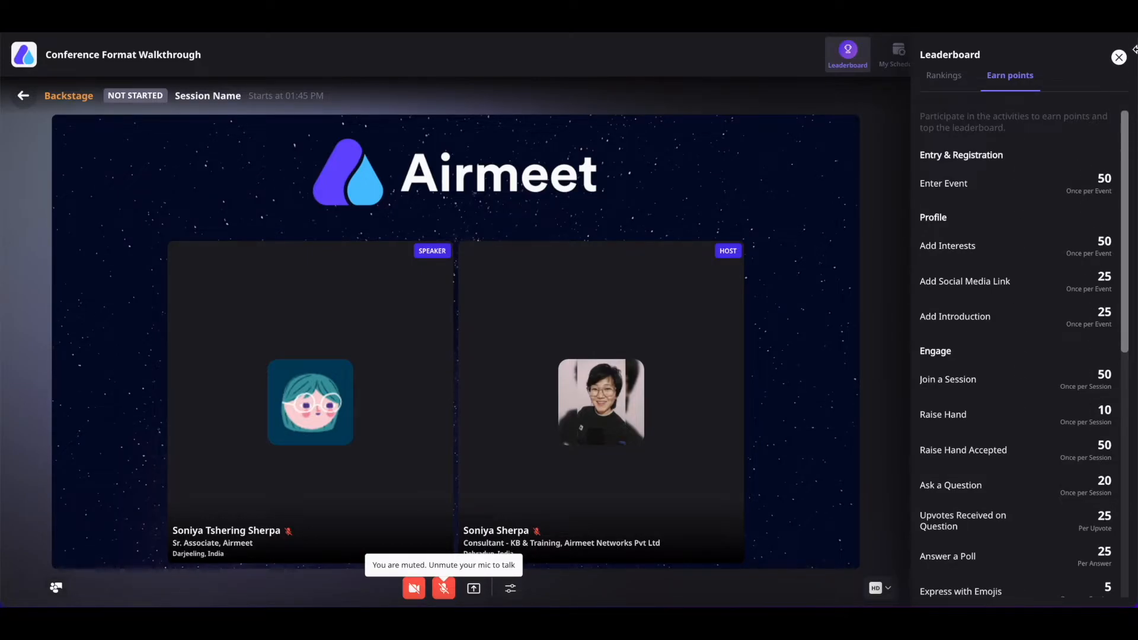
pyautogui.click(1119, 57)
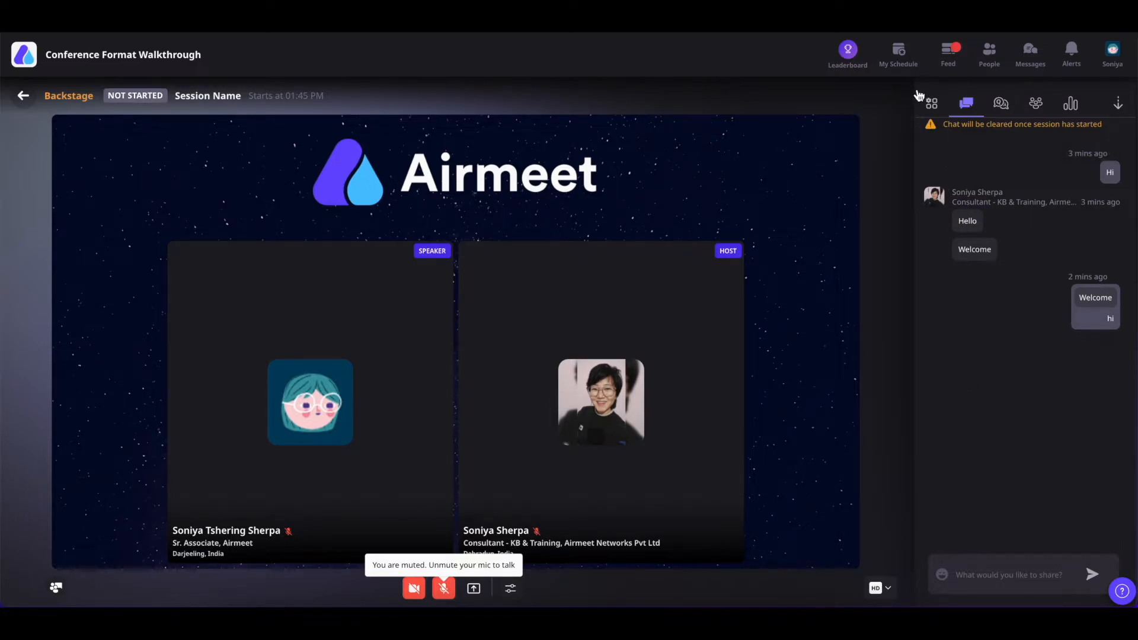
# Step: Create a new meeting titled "Meeting Name" for Mar 4, 2022 at 12:30 PM with a duration of 10 mins
pyautogui.click(907, 65)
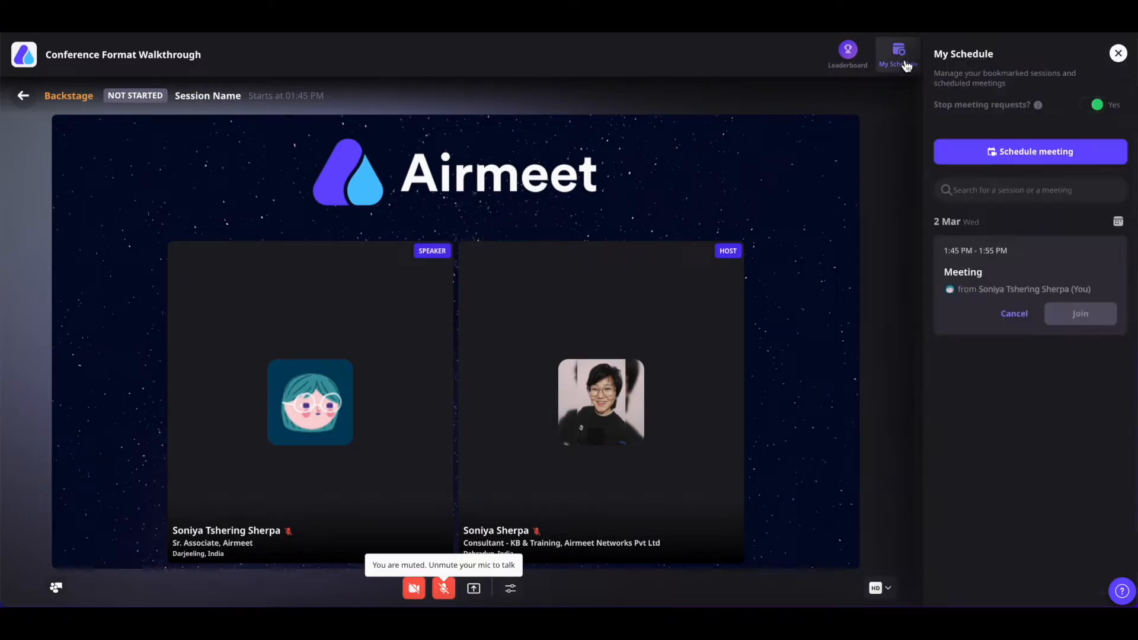
pyautogui.click(1030, 155)
pyautogui.click(1034, 121)
pyautogui.write('Meeting Name')
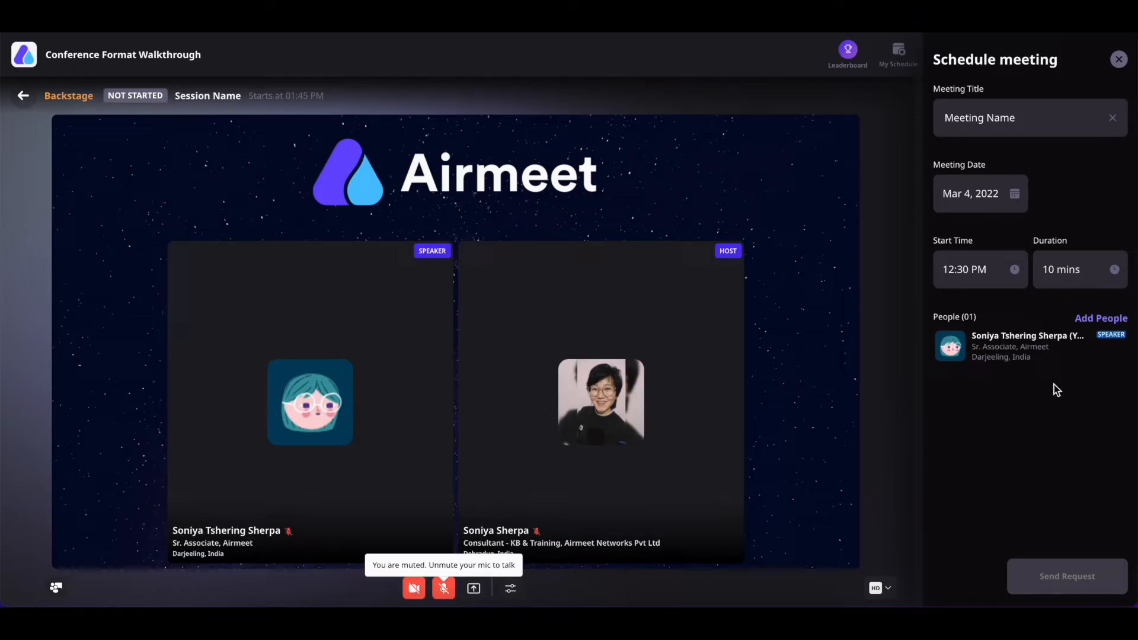
# Step: Add Speaker 2 and the event organizer to the meeting and send the meeting request
pyautogui.click(1095, 318)
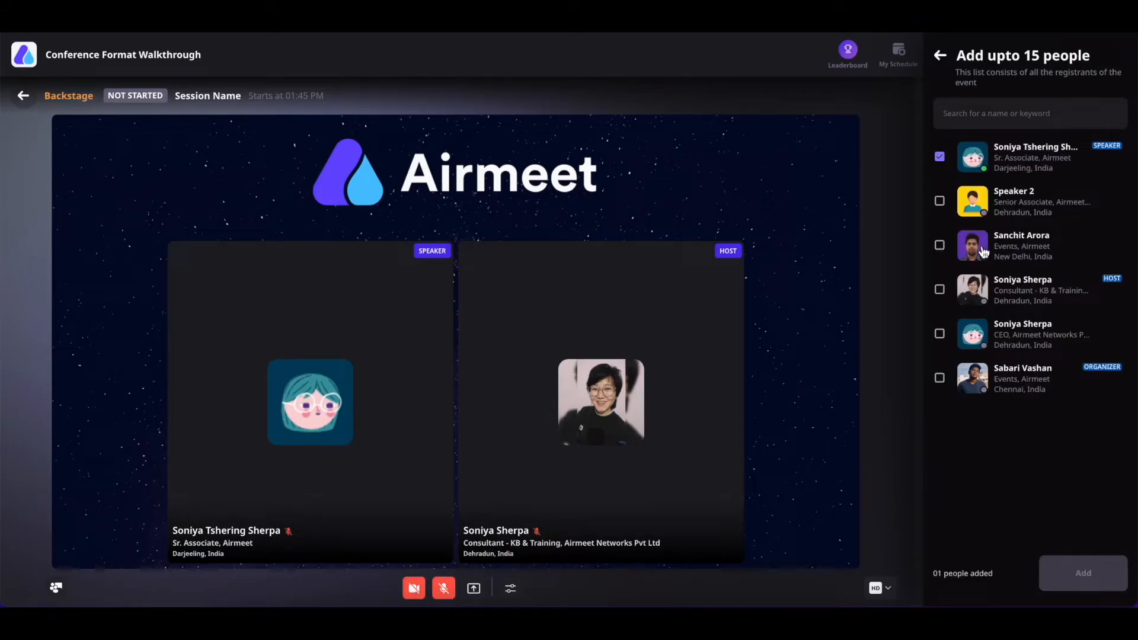
pyautogui.click(940, 201)
pyautogui.click(939, 378)
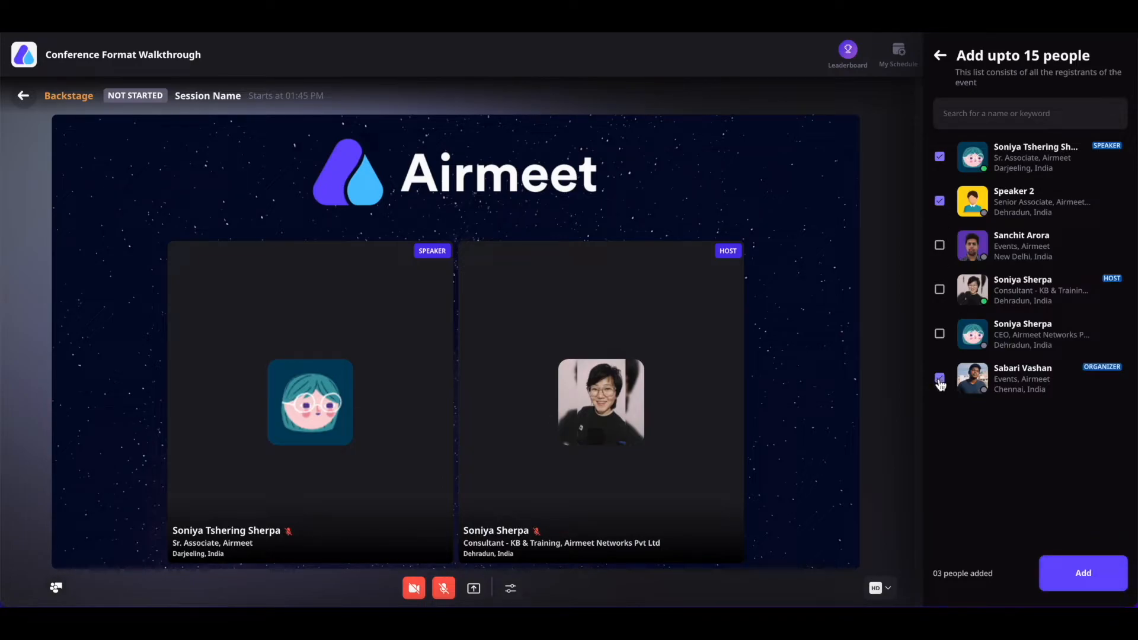
pyautogui.click(1085, 573)
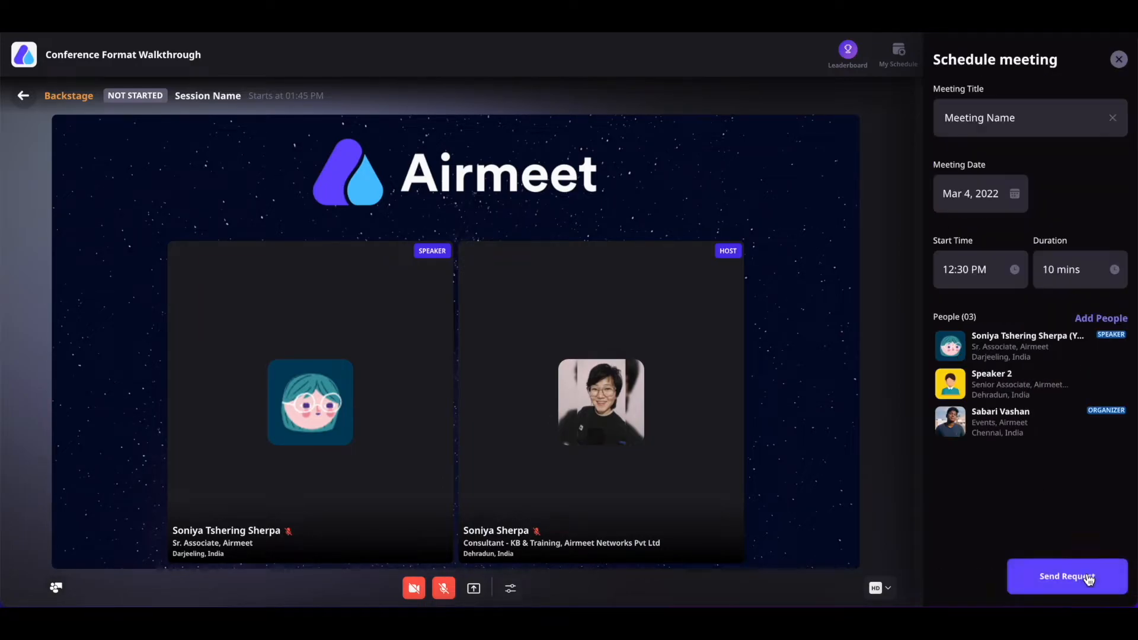
pyautogui.click(1048, 588)
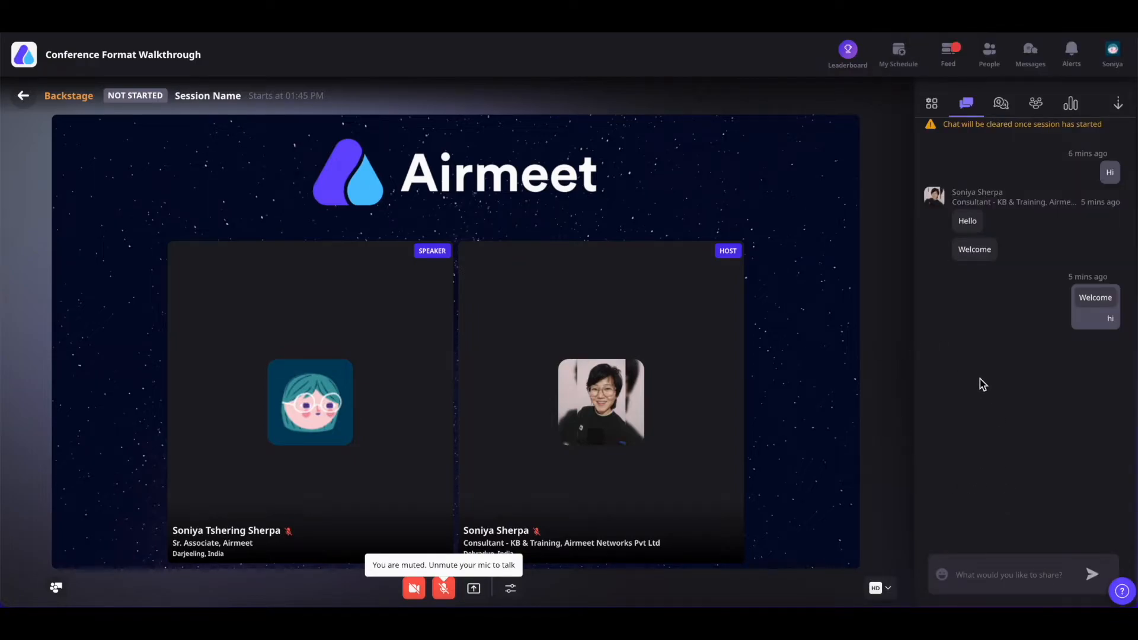
# Step: Switch the stop meeting requests setting in the personal schedule off and back on, and close the schedule
pyautogui.click(899, 55)
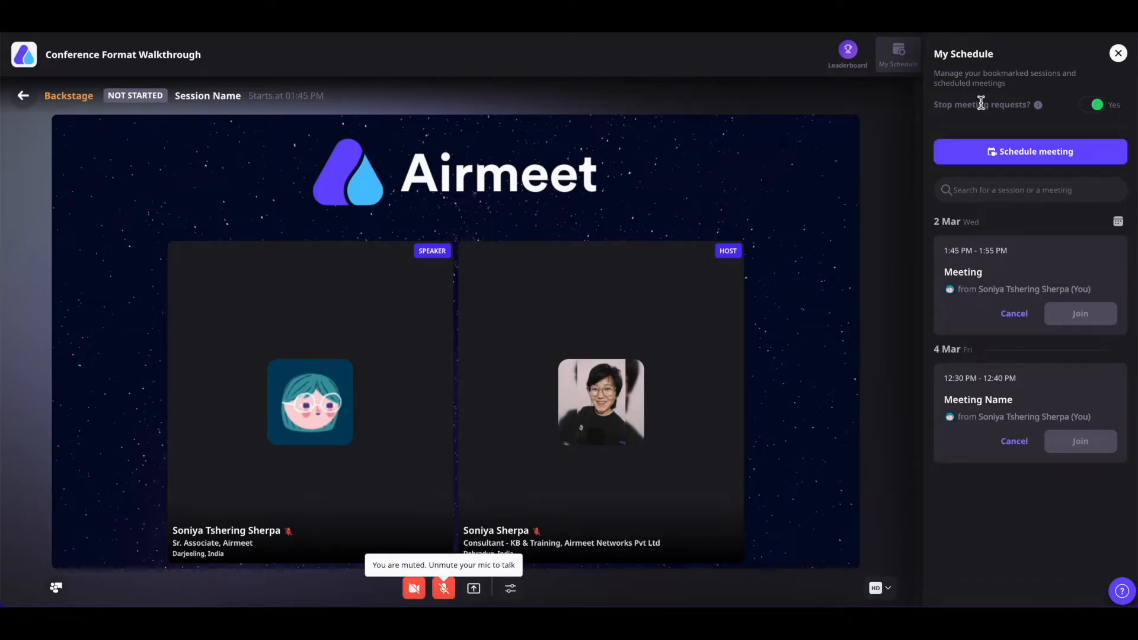
pyautogui.click(1097, 107)
pyautogui.click(1088, 107)
pyautogui.click(1118, 53)
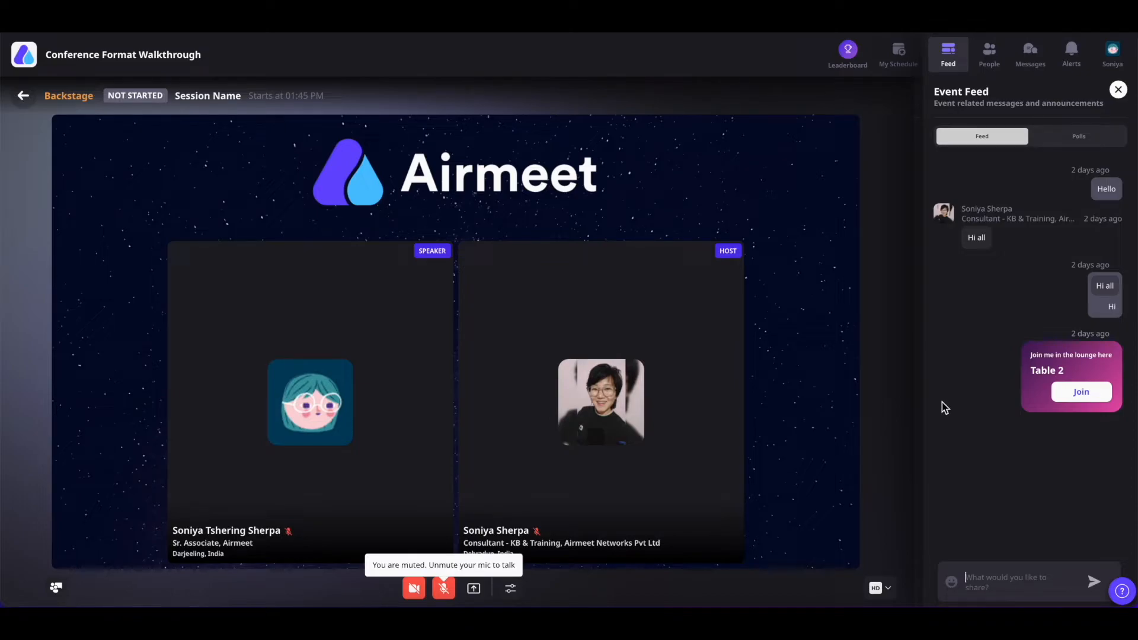
# Step: Post "hi" in the event feed and start a reply to the host's "Hi all" message, checking its further options
pyautogui.write('hi')
pyautogui.press('Return')
pyautogui.moveTo(1090, 275)
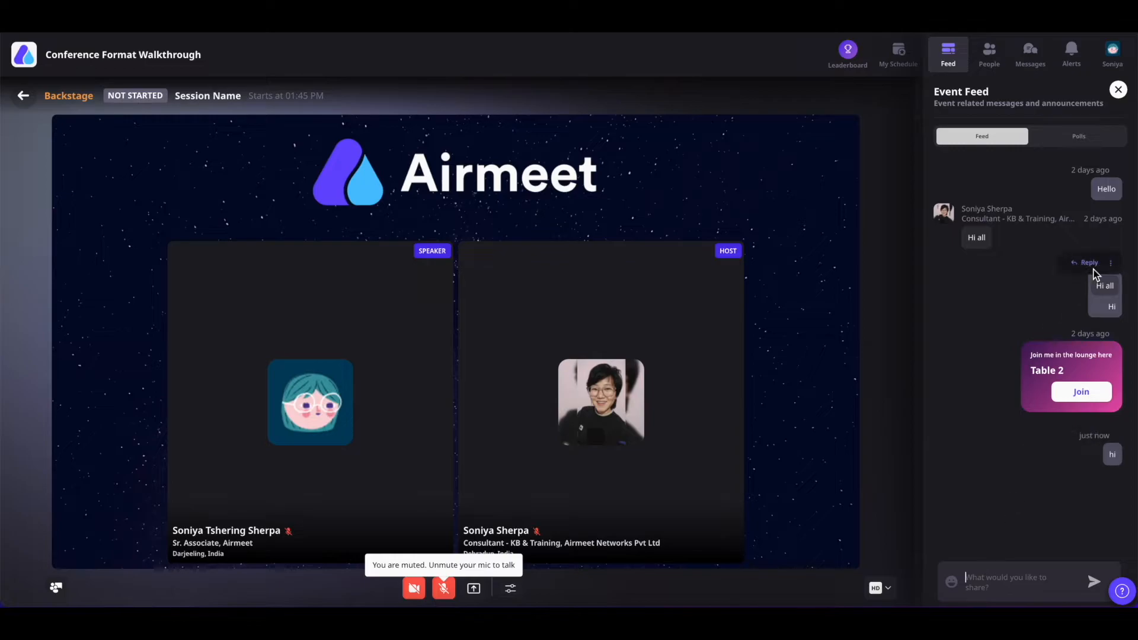
pyautogui.click(1085, 217)
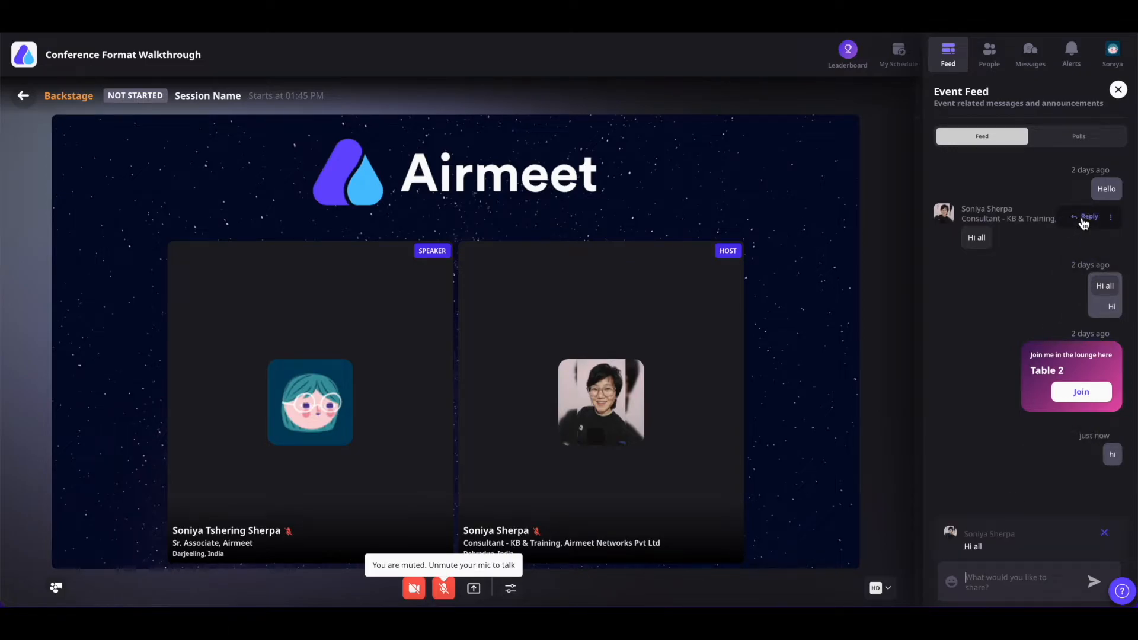
pyautogui.click(1111, 218)
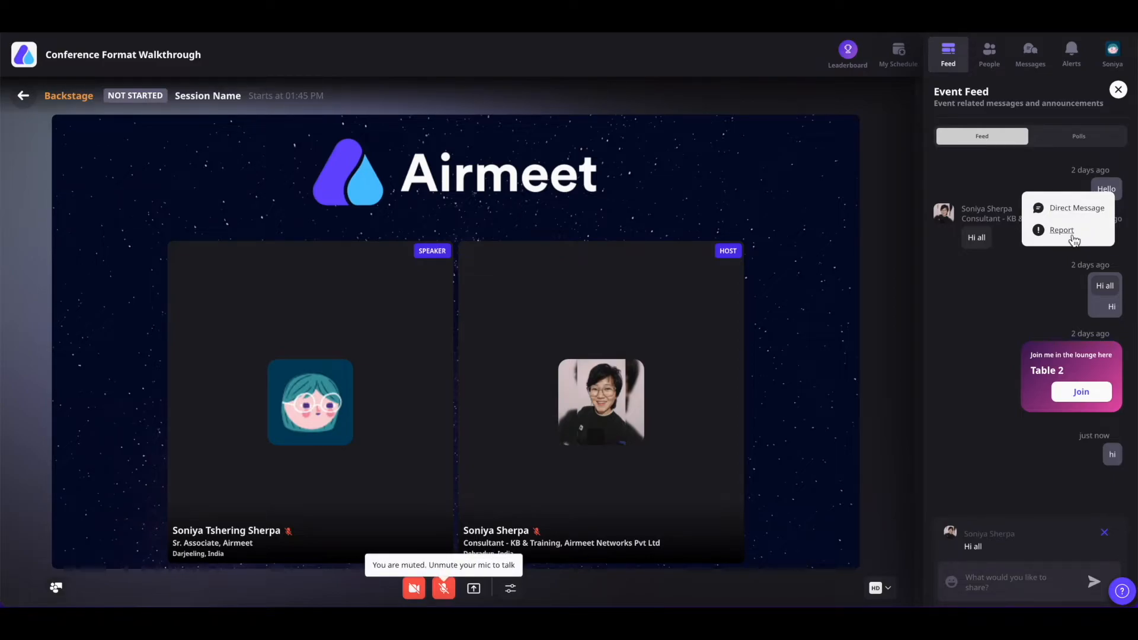
pyautogui.click(979, 365)
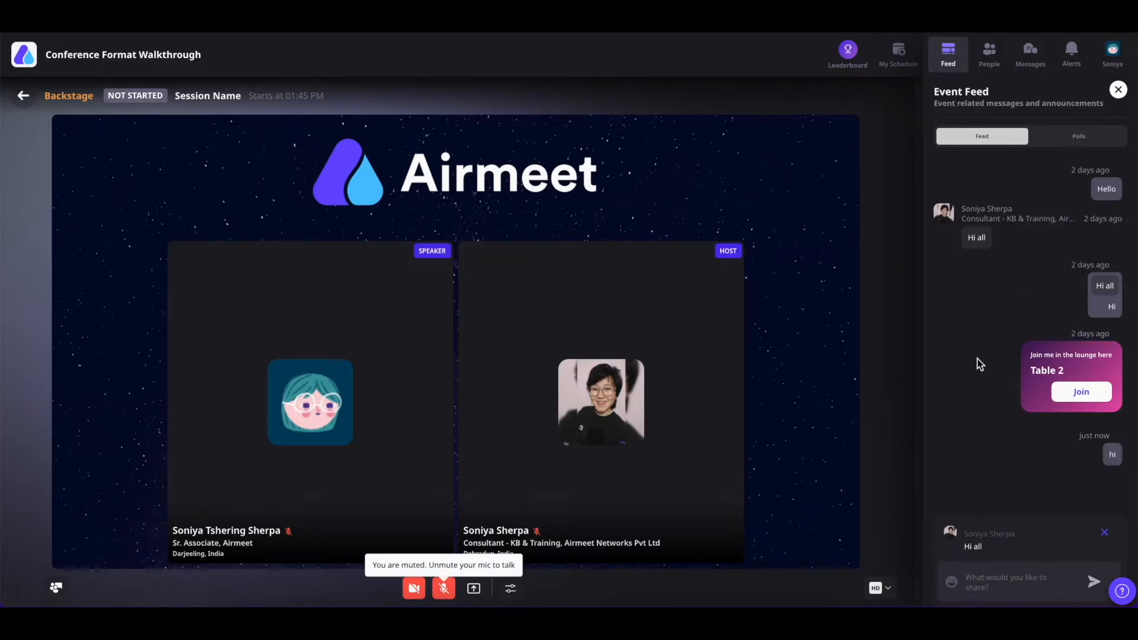
# Step: Vote "Both" in the event poll "Orange is color or fruit" and close the event feed
pyautogui.click(1083, 140)
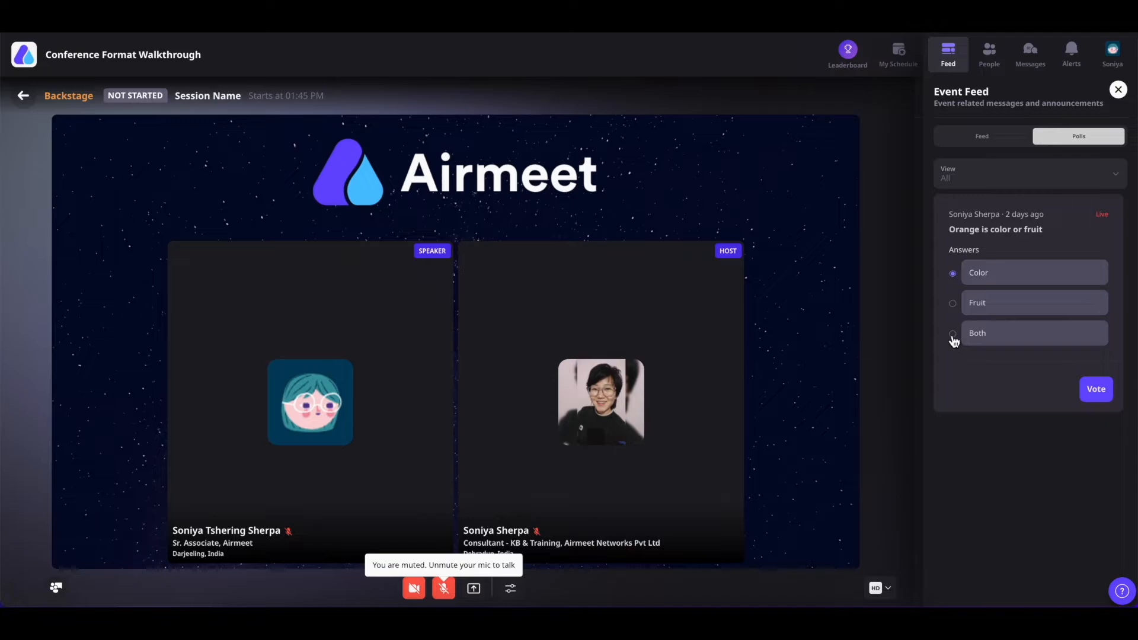
pyautogui.click(952, 334)
pyautogui.click(1097, 391)
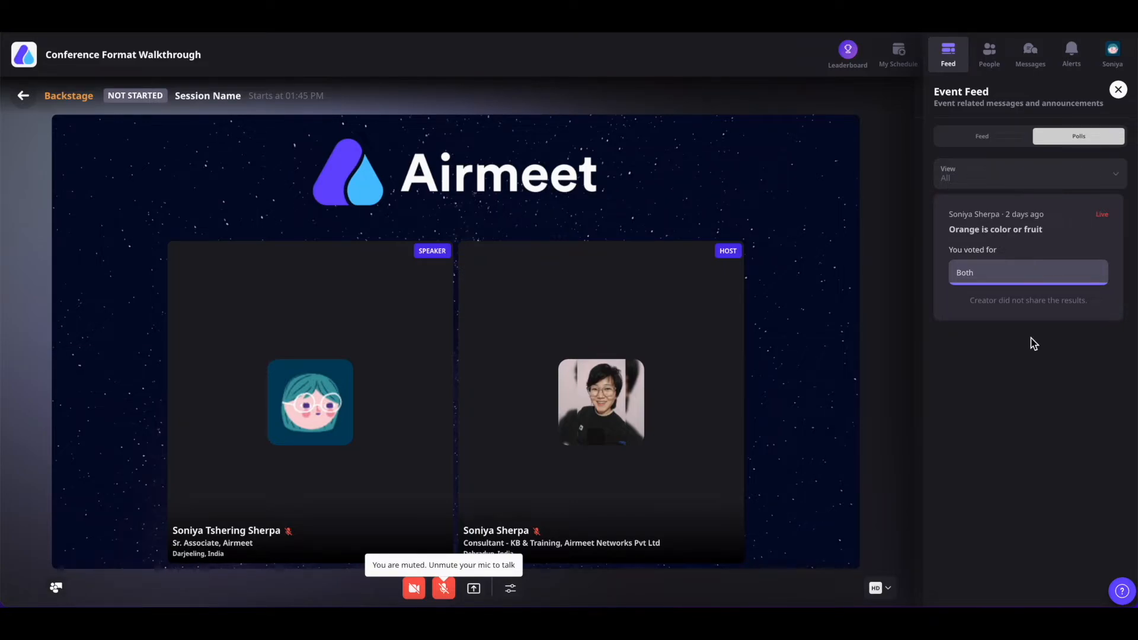
pyautogui.click(1117, 90)
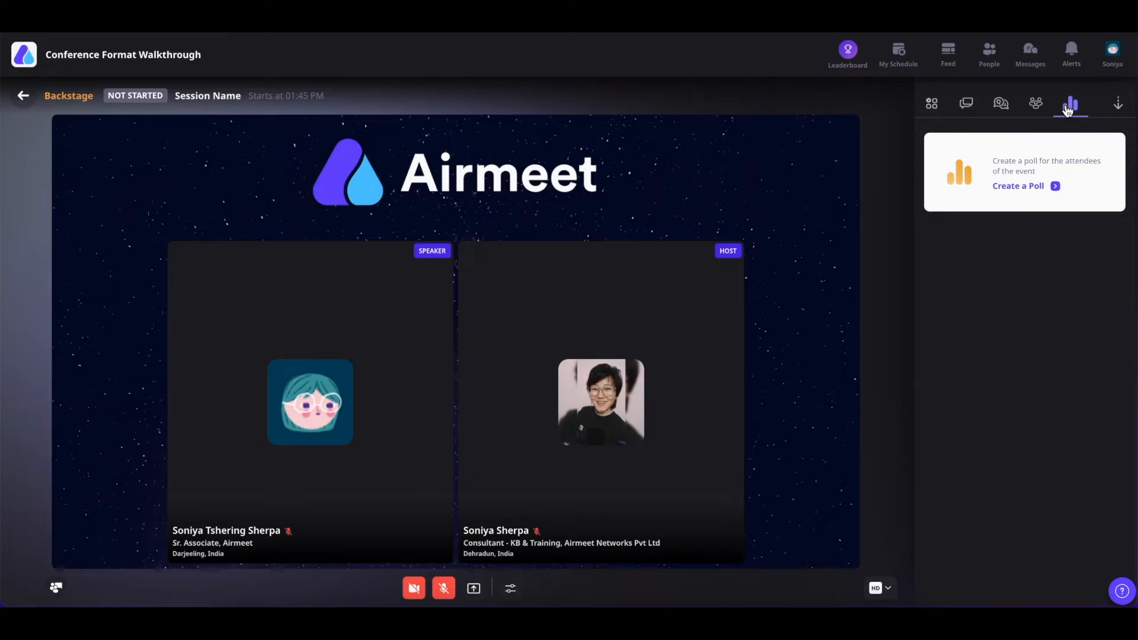
# Step: View the host's profile card, attendee search and display options in the event's people list, and open the direct messages
pyautogui.click(948, 53)
pyautogui.click(989, 53)
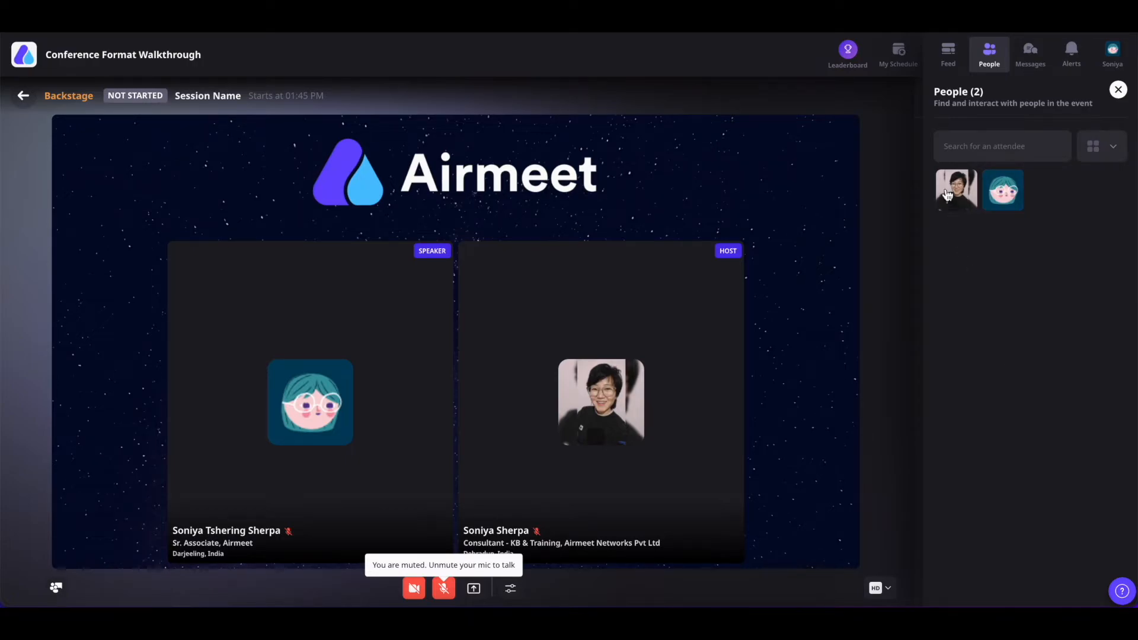
pyautogui.moveTo(951, 191)
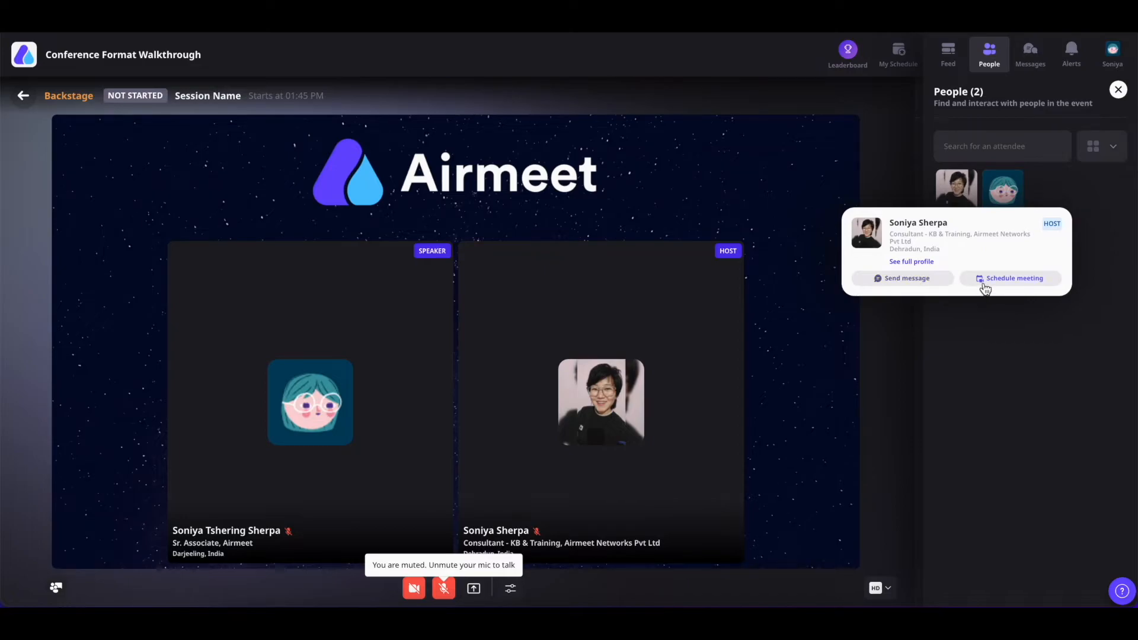
pyautogui.click(955, 142)
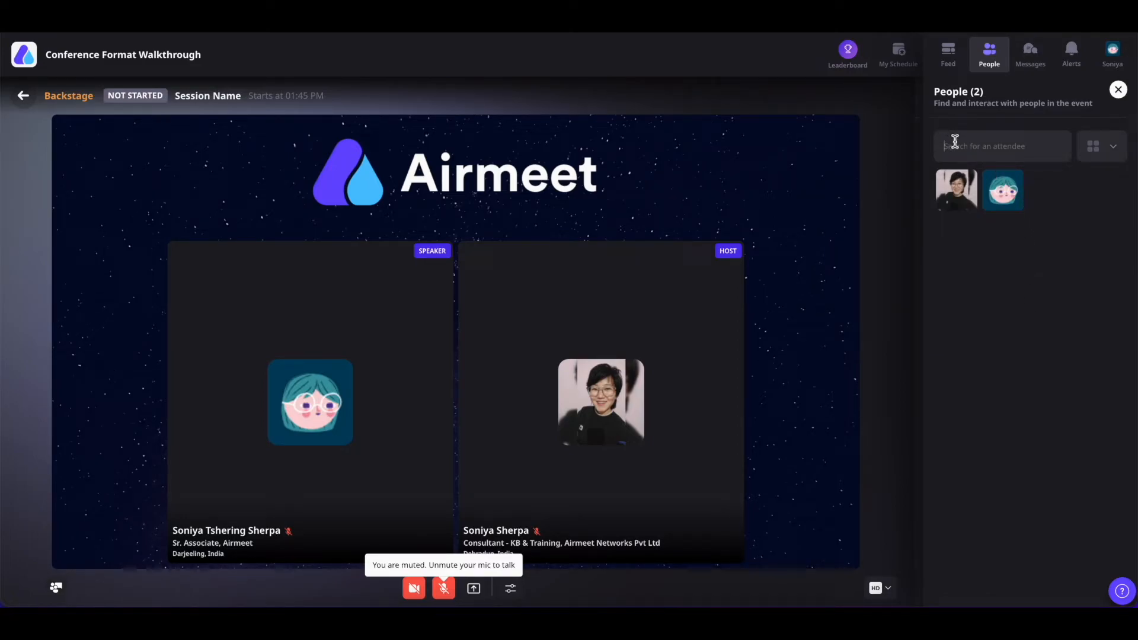
pyautogui.click(1117, 158)
pyautogui.click(1030, 59)
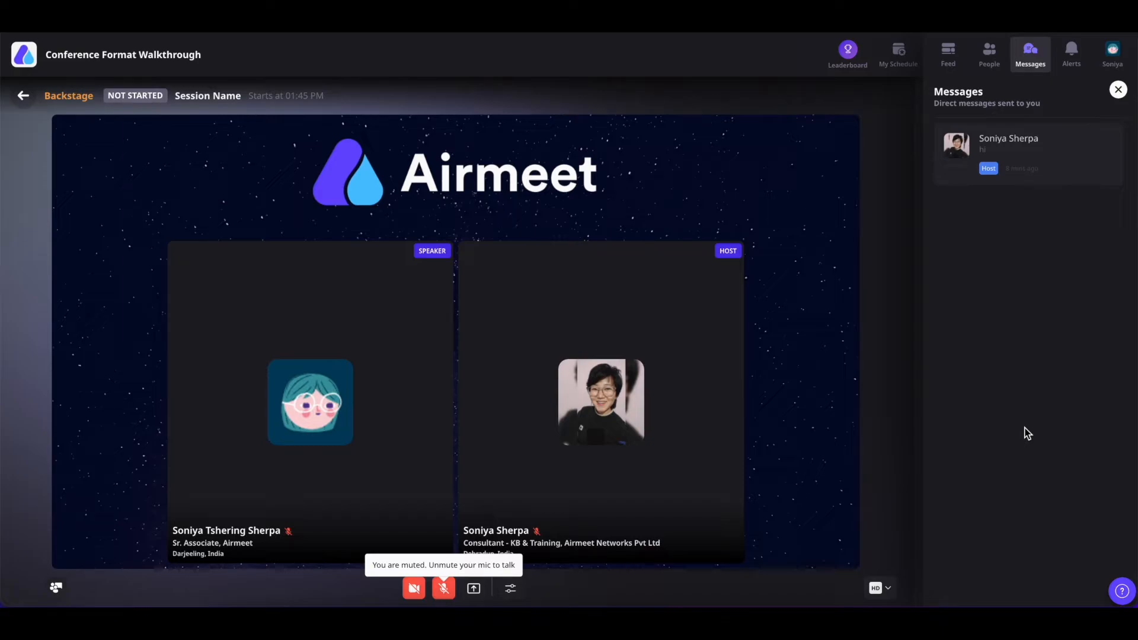
# Step: Check the event-wide alerts, and choose Korean as the event language and save it
pyautogui.click(1071, 55)
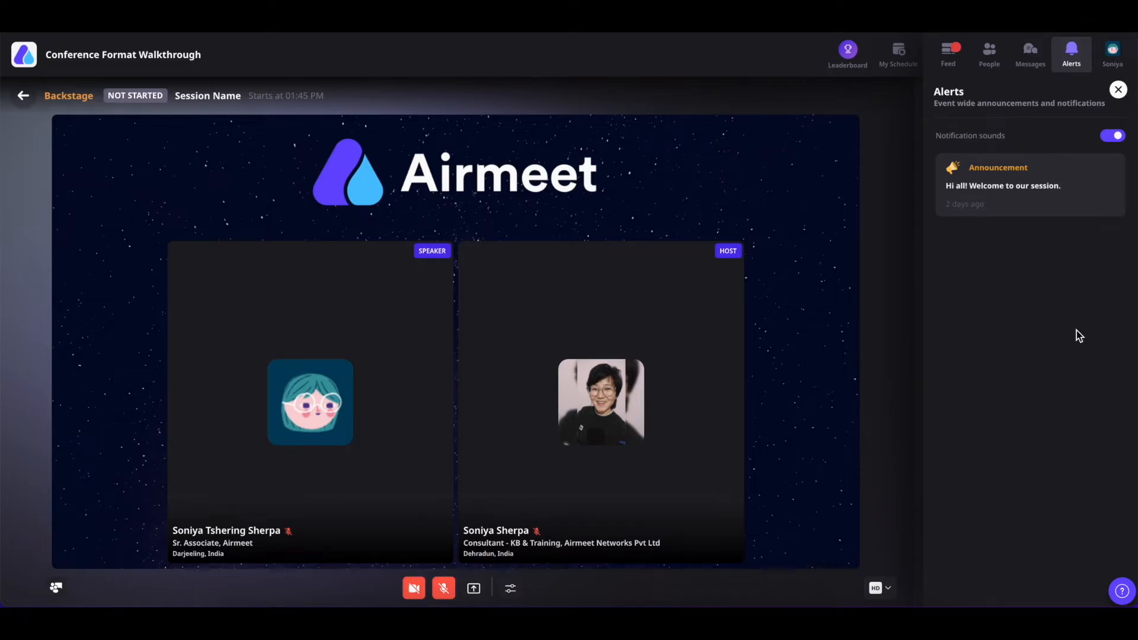
pyautogui.click(1112, 51)
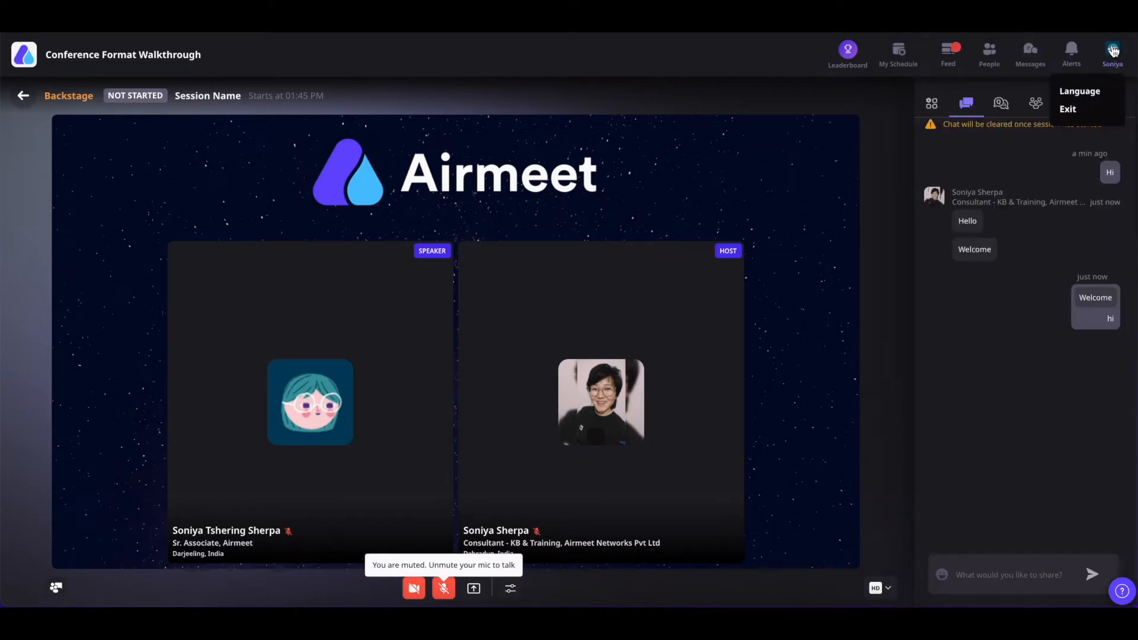
pyautogui.click(1078, 94)
pyautogui.click(505, 328)
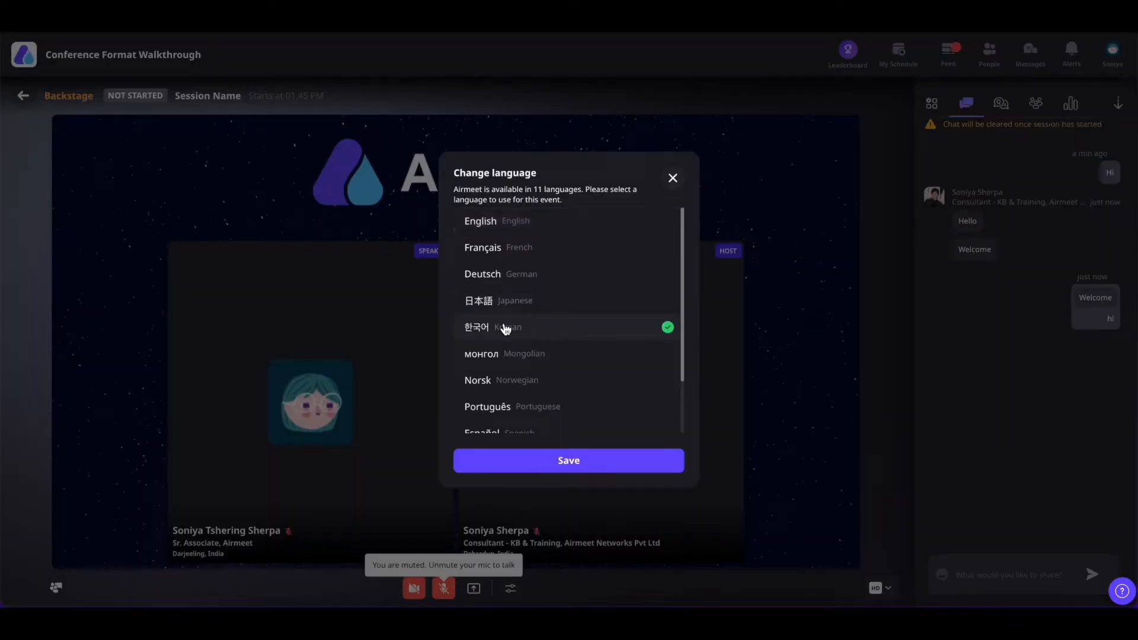
pyautogui.click(573, 462)
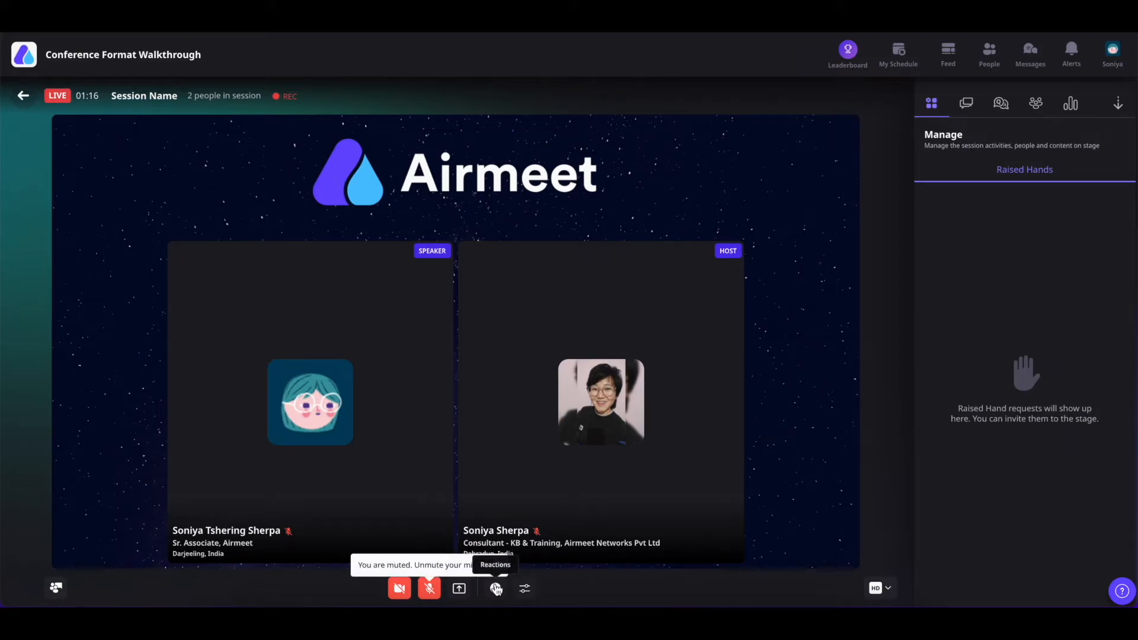
# Step: Send the clap, love and like emoji reactions in the live session
pyautogui.click(495, 588)
pyautogui.click(417, 552)
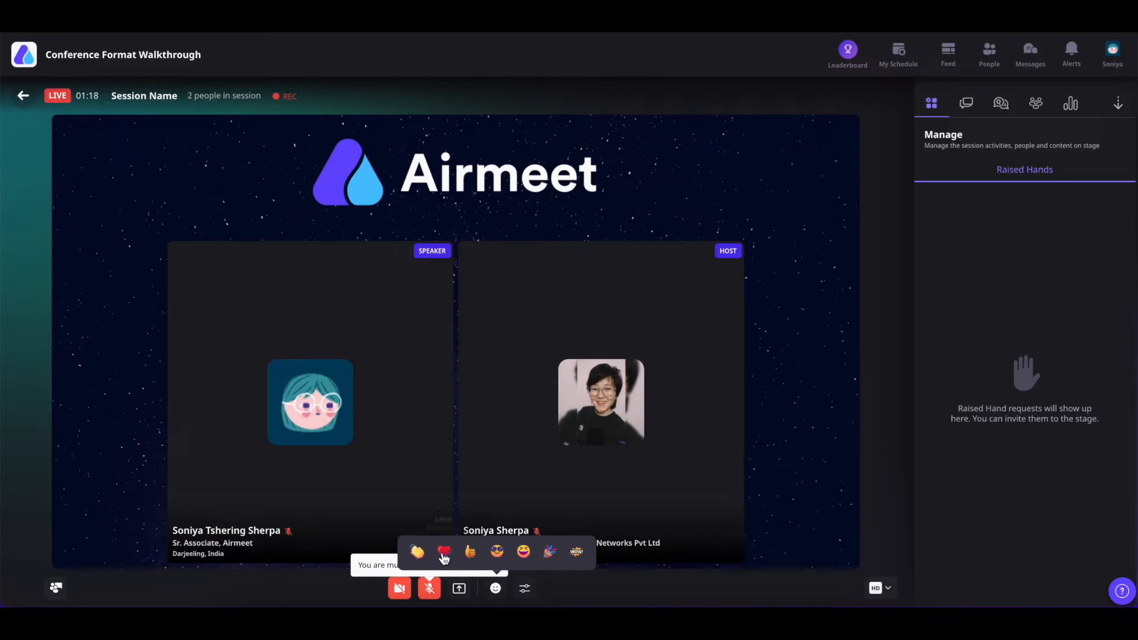
pyautogui.click(444, 552)
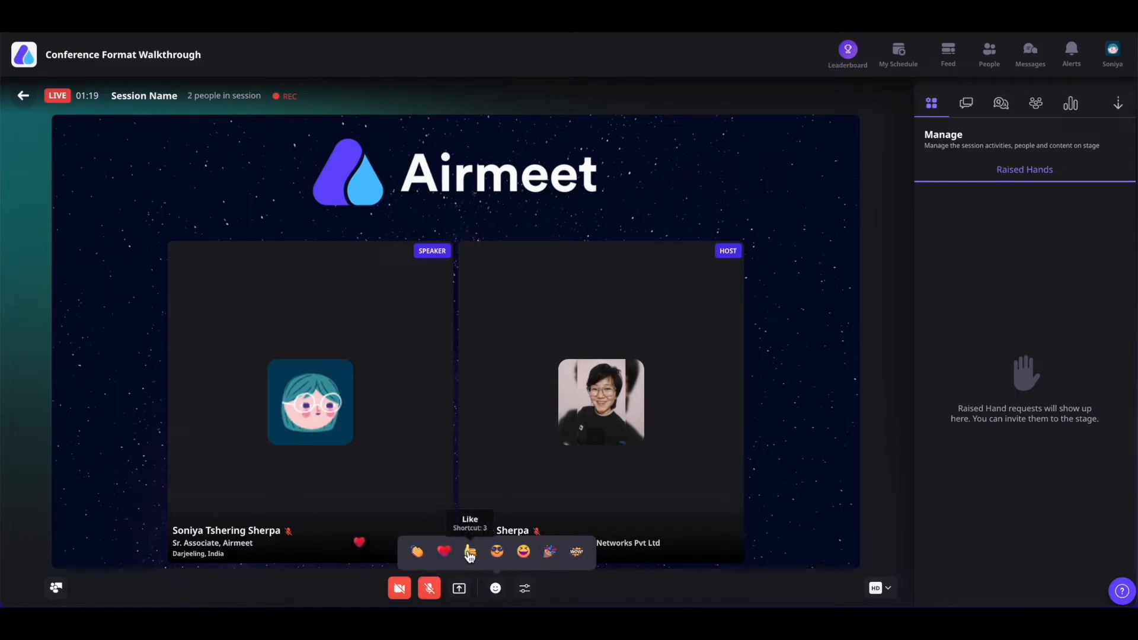
pyautogui.click(470, 551)
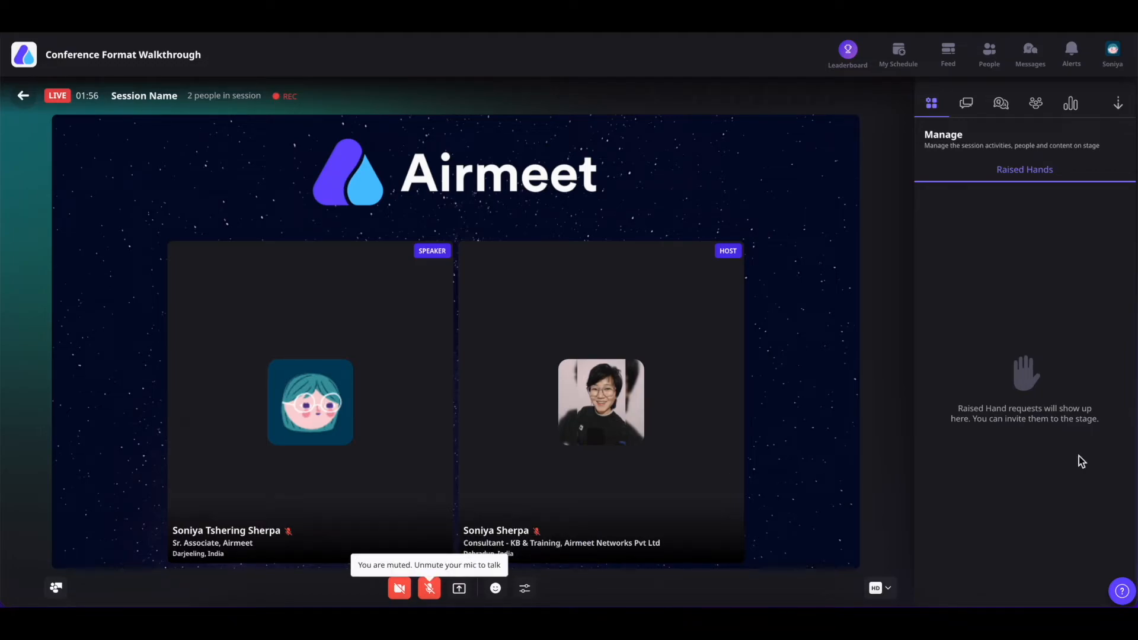
# Step: View the help widget's support options and FAQ search, and leave the live session for the event schedule
pyautogui.click(1122, 592)
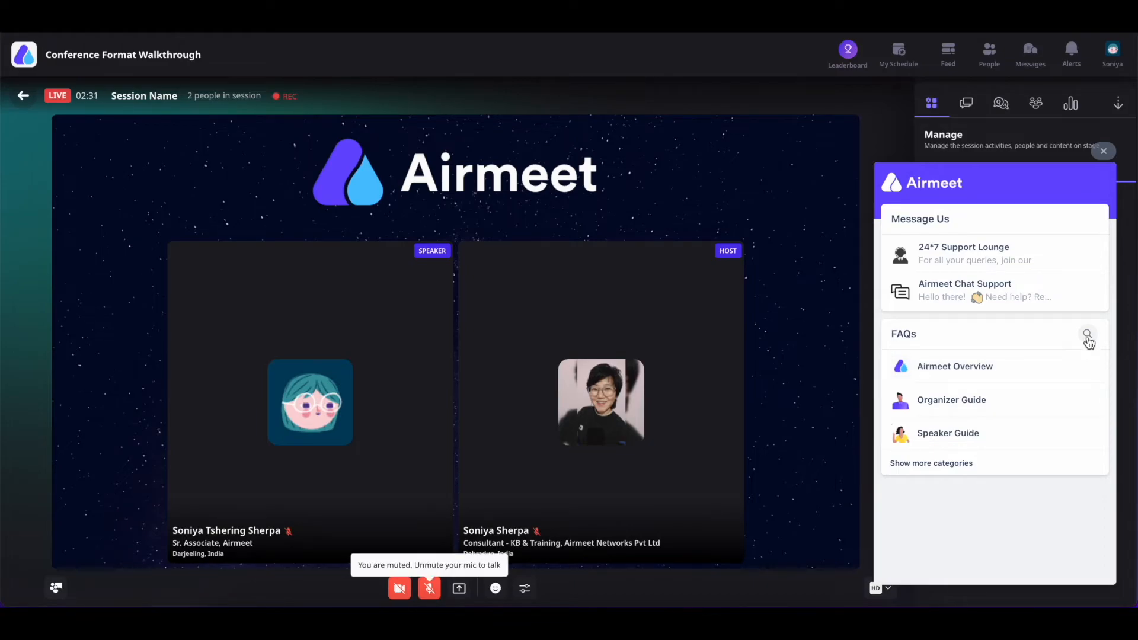
pyautogui.click(1088, 335)
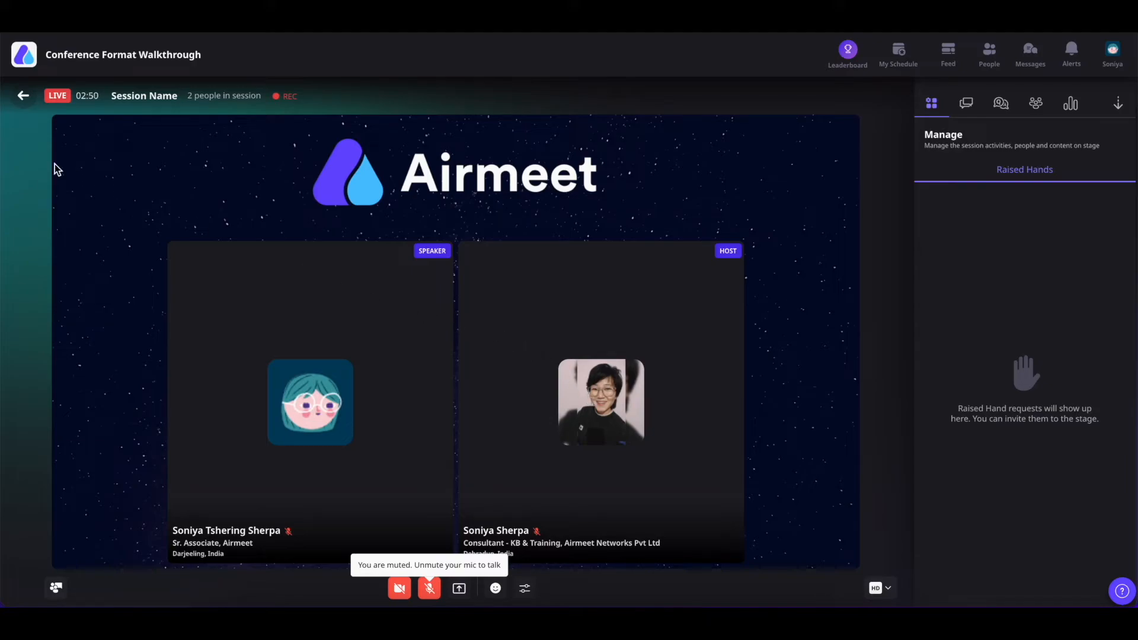
pyautogui.click(25, 101)
pyautogui.click(647, 106)
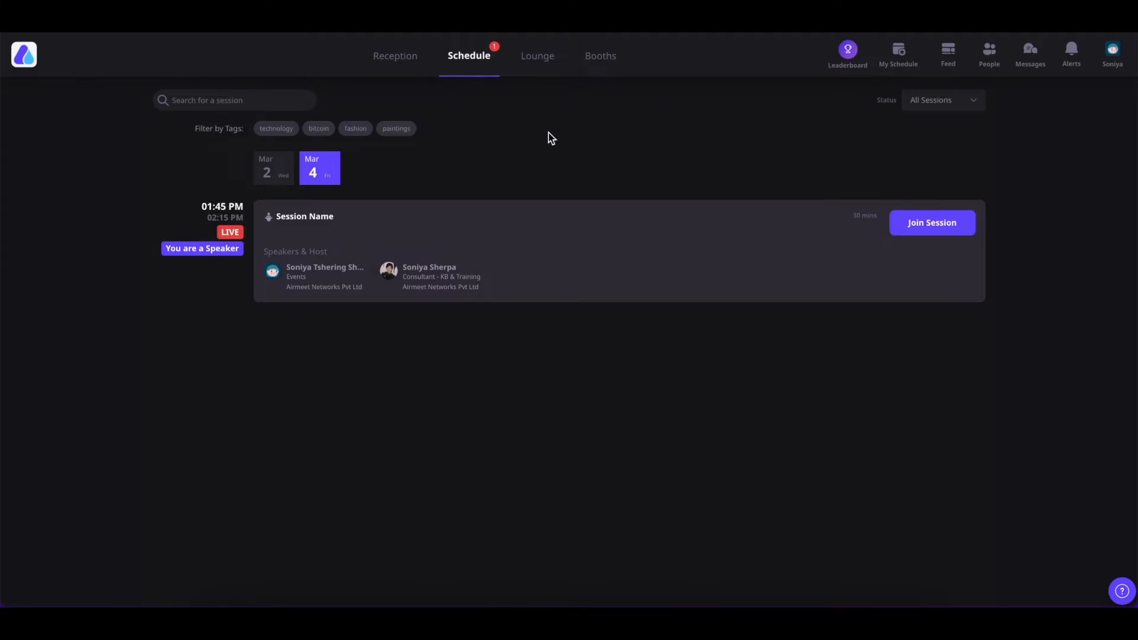
# Step: Visit the lounge and the booths, and rejoin the live session from the event schedule
pyautogui.click(539, 59)
pyautogui.click(600, 59)
pyautogui.click(474, 63)
pyautogui.click(921, 235)
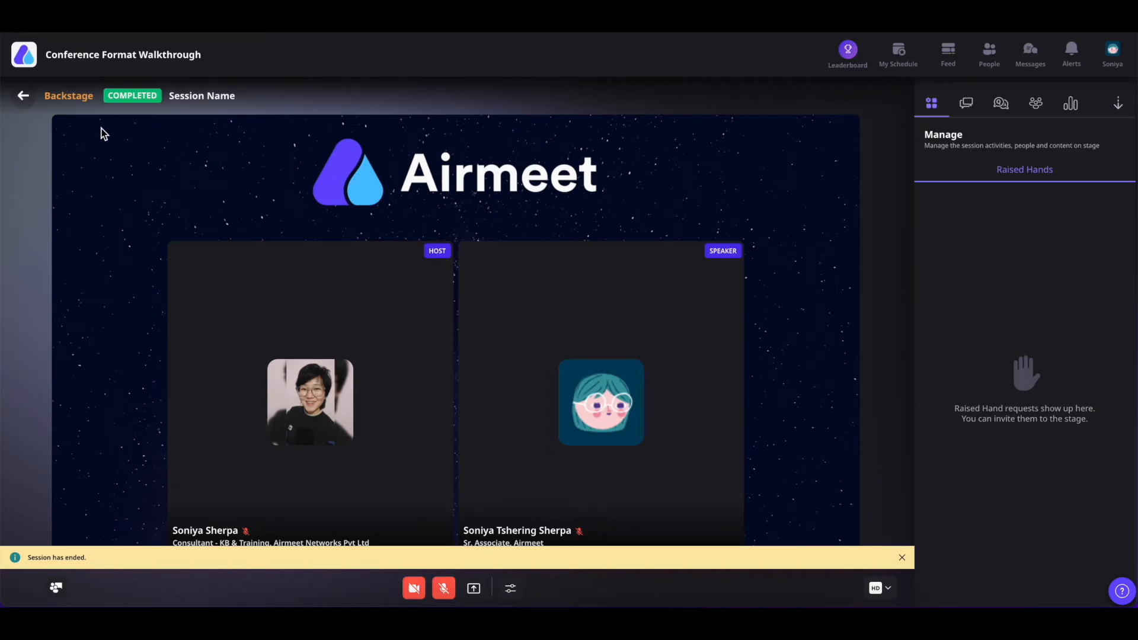
# Step: Leave the ended session's backstage and join Table 1 in the lounge
pyautogui.click(24, 96)
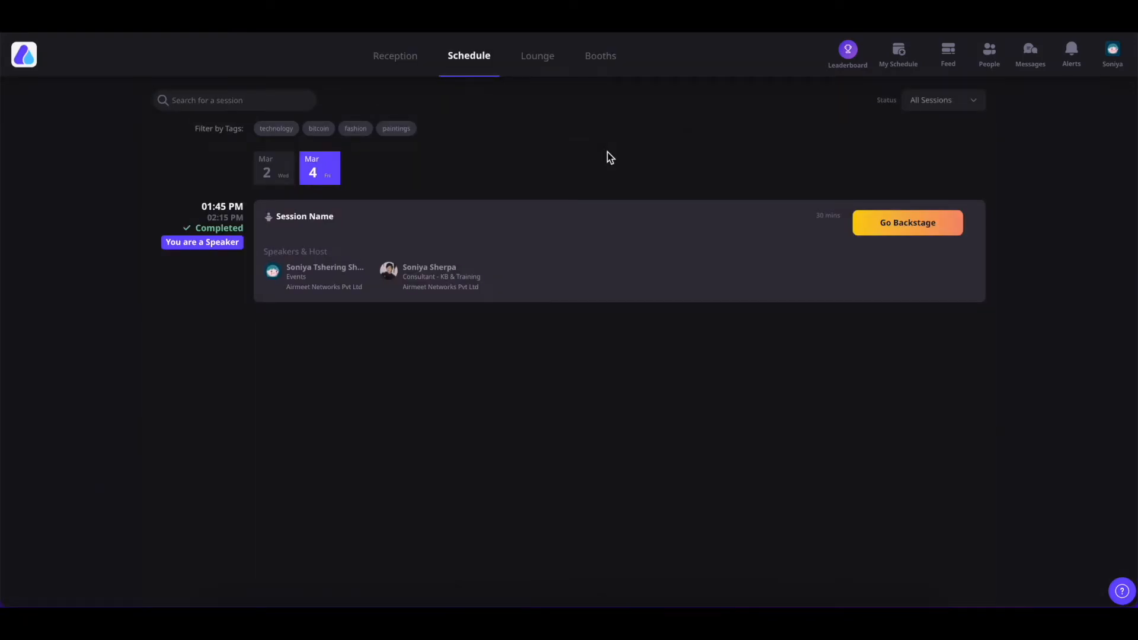
pyautogui.click(537, 59)
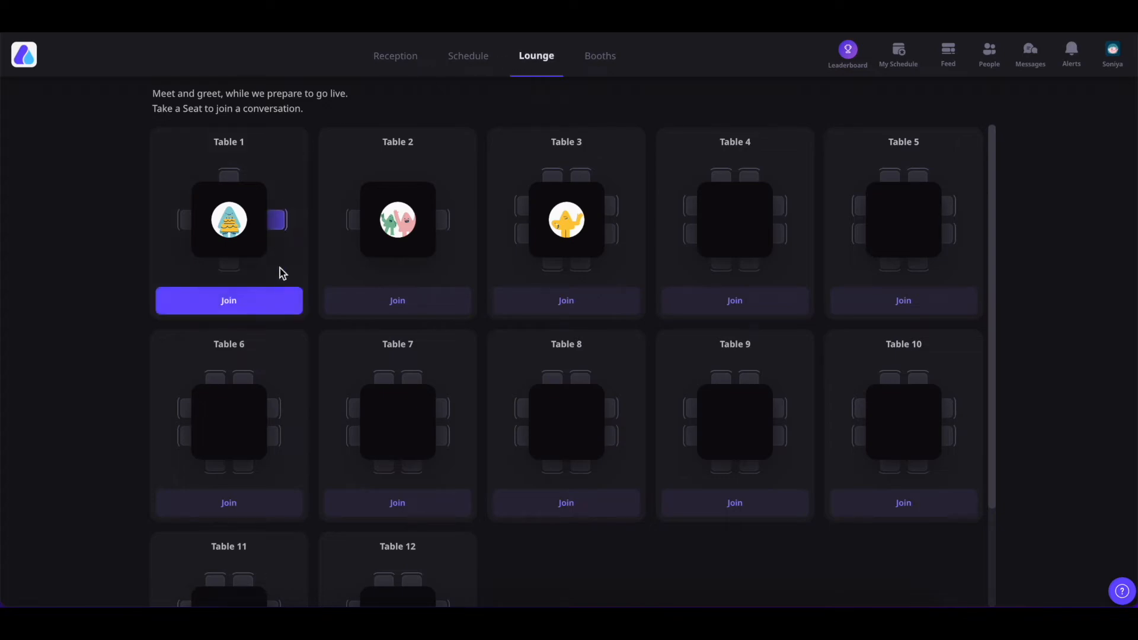
pyautogui.click(256, 307)
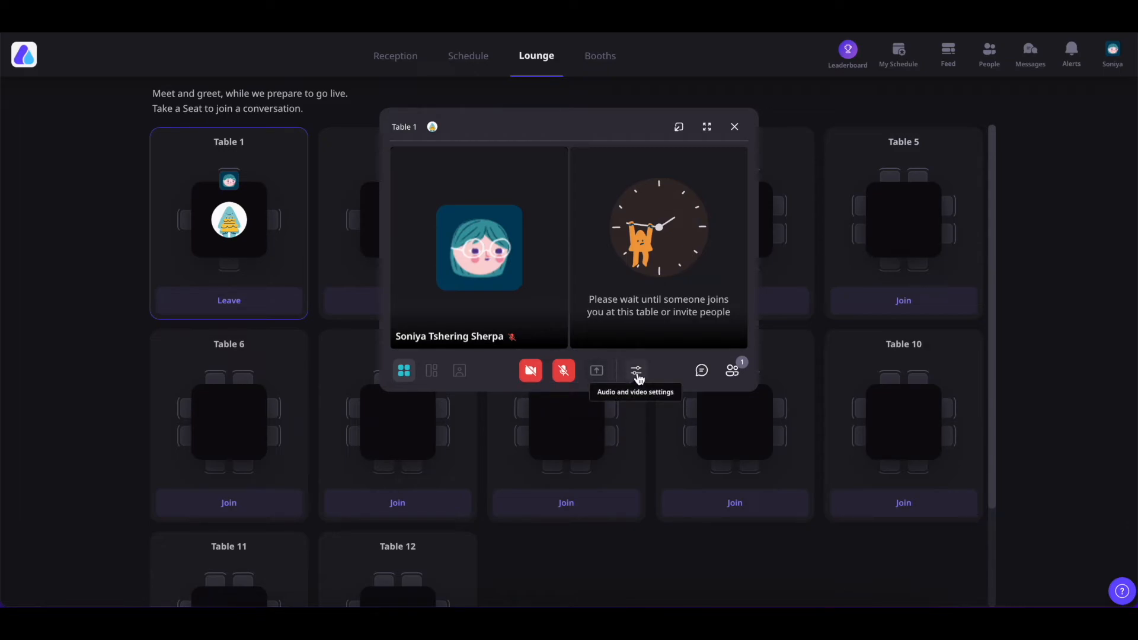
# Step: Send "hi" in Table 1's chat, and view the table's participant list and collapse it
pyautogui.click(703, 373)
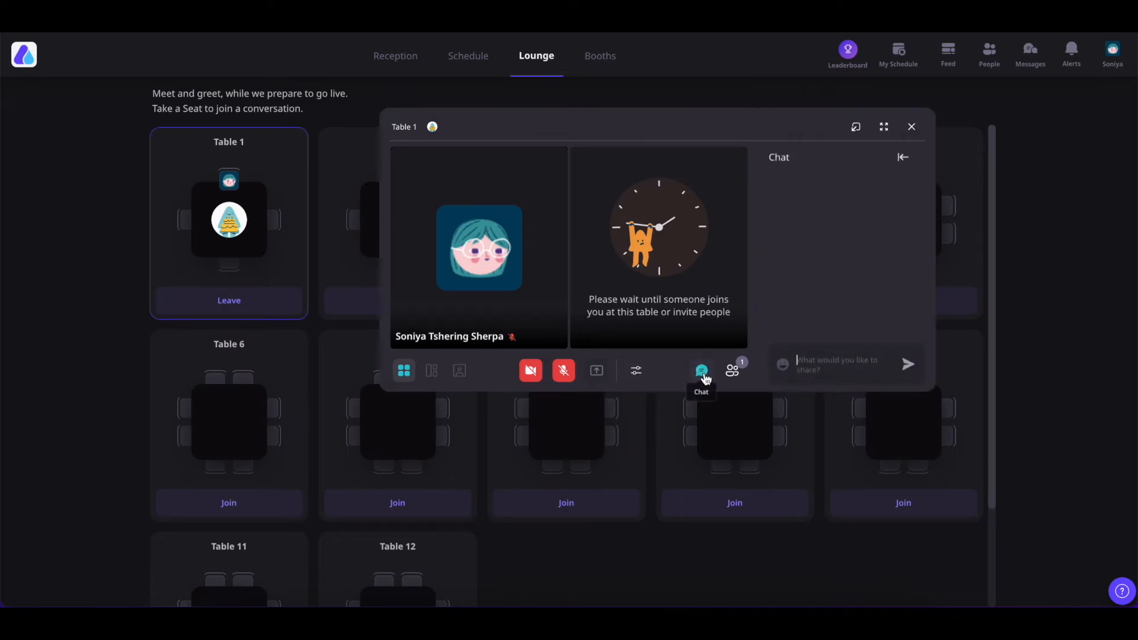
pyautogui.click(805, 370)
pyautogui.write('hi')
pyautogui.press('Return')
pyautogui.click(733, 372)
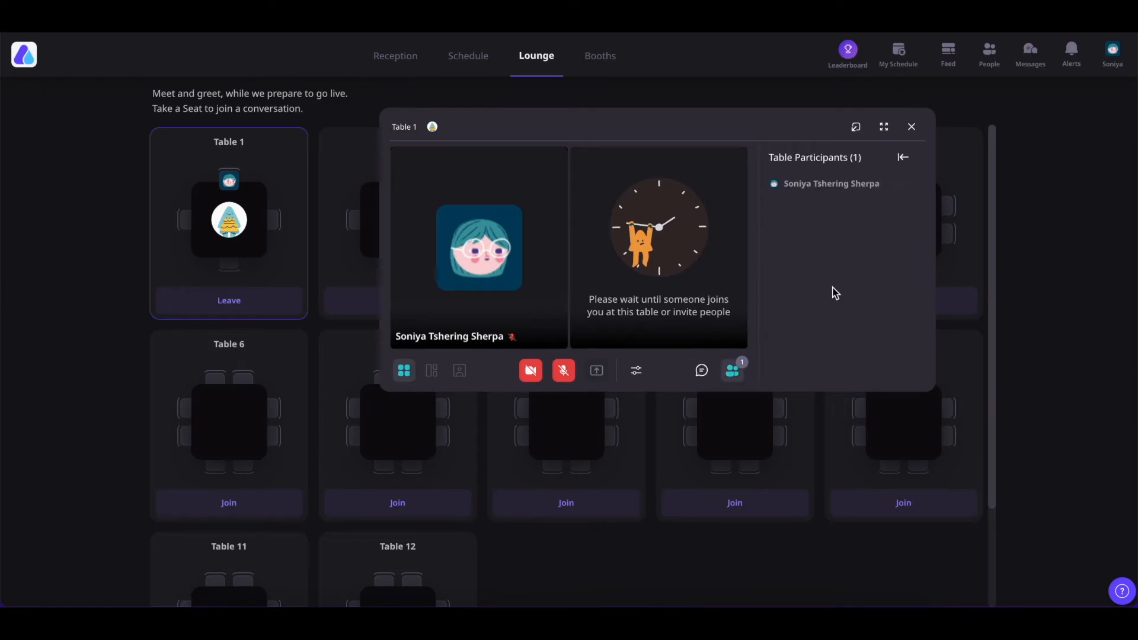
pyautogui.click(902, 157)
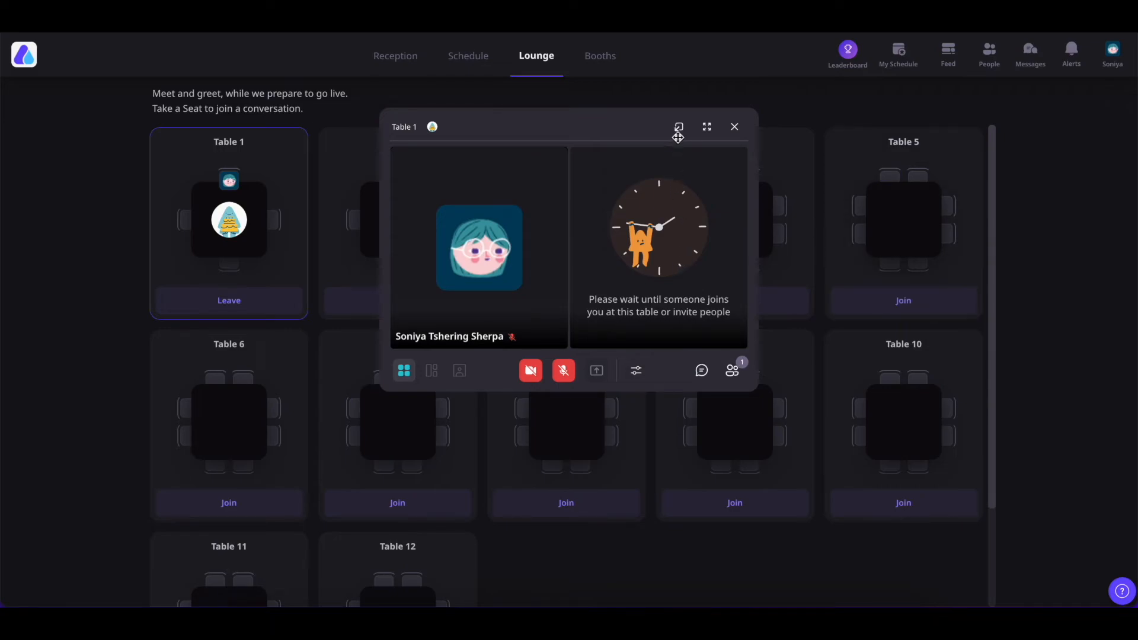
# Step: Minimize the Table 1 conversation window, restore it, and leave the table
pyautogui.click(679, 128)
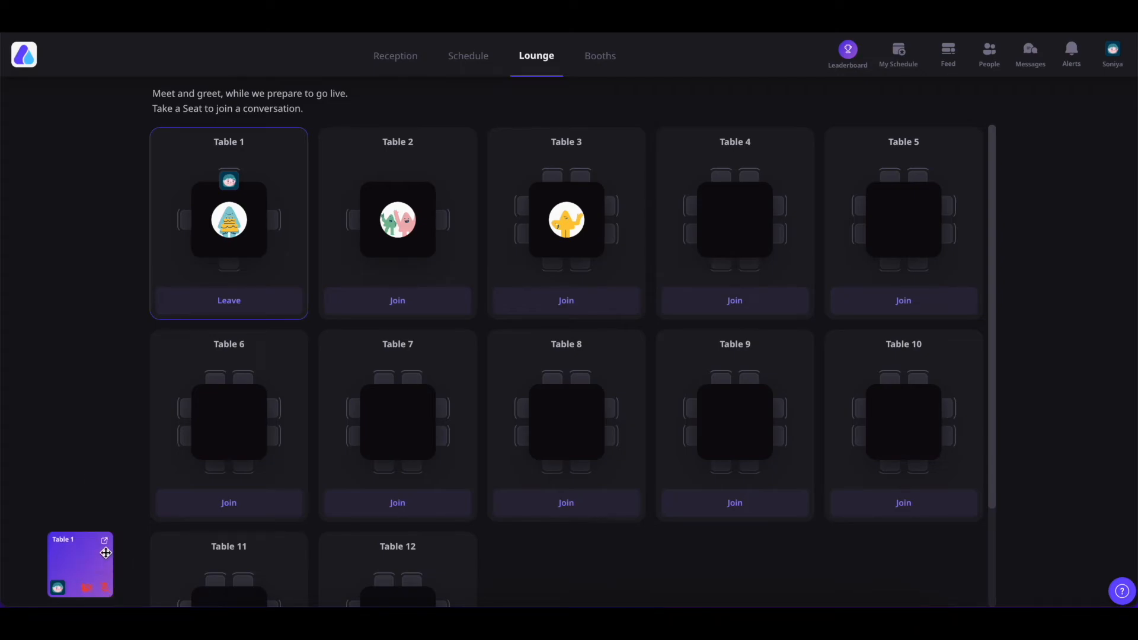
pyautogui.click(105, 542)
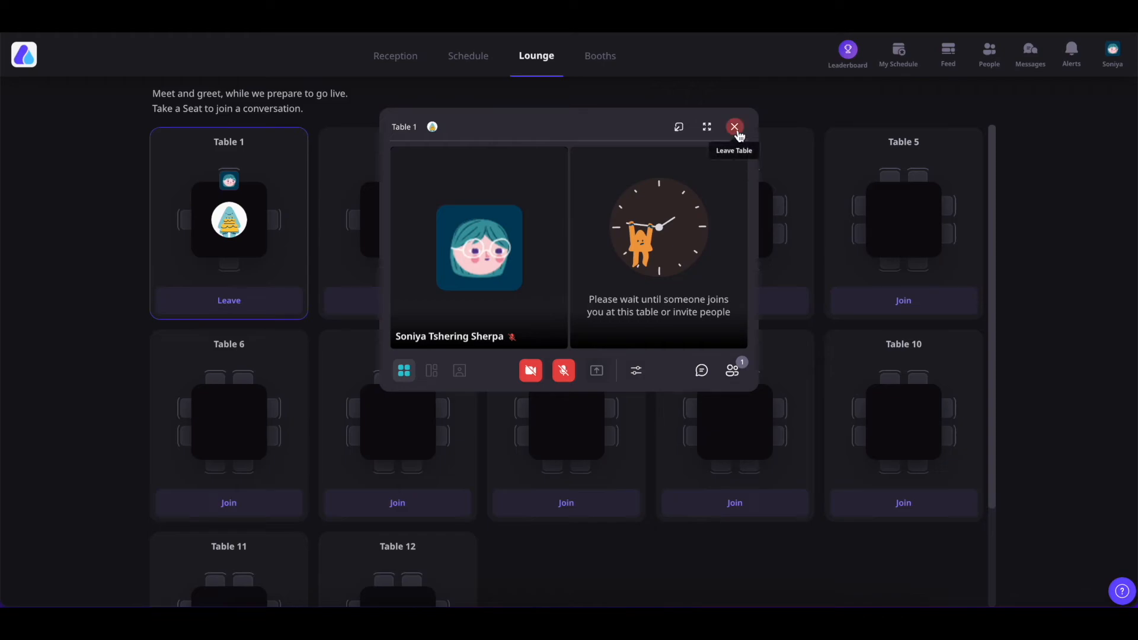
pyautogui.click(735, 127)
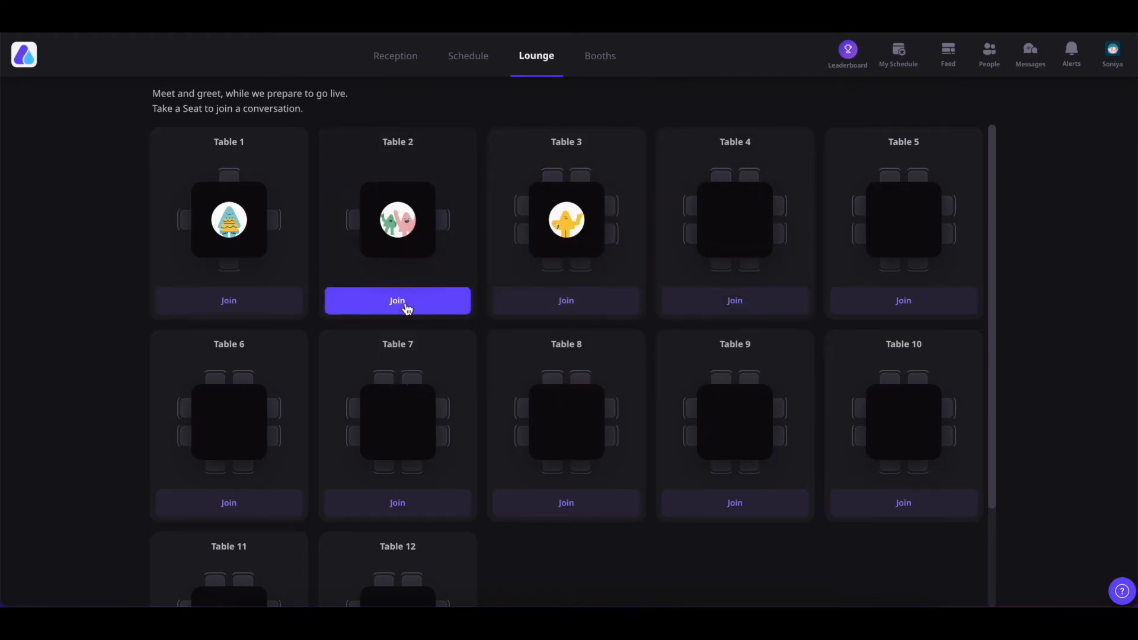
# Step: Open Booth 1 from the booths area and look over its banner, social links, description and tables
pyautogui.click(598, 65)
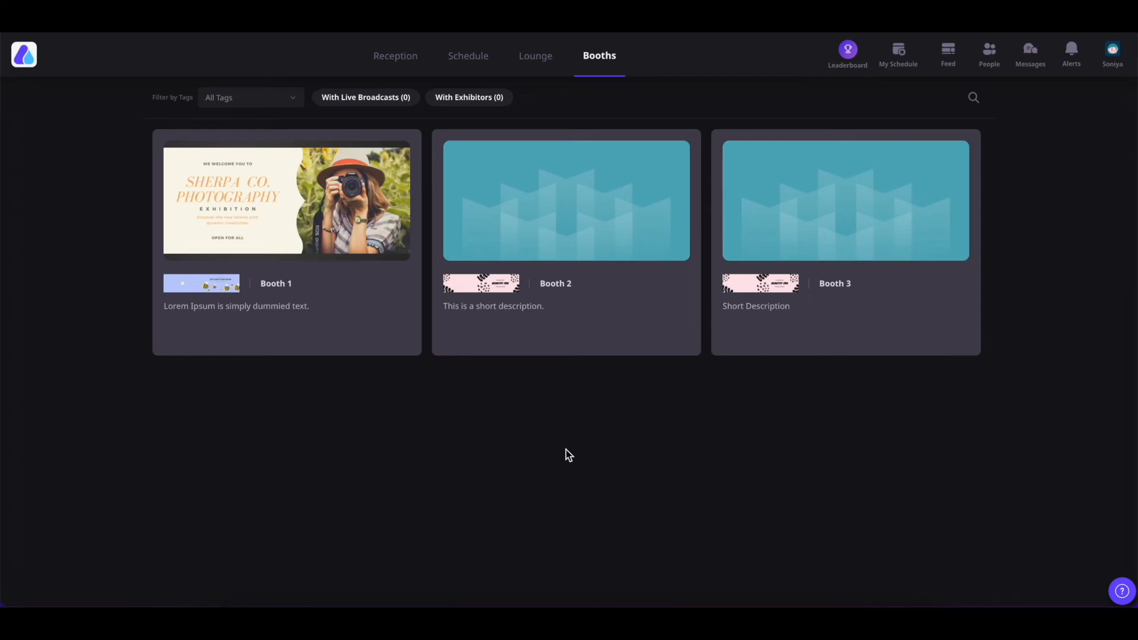
pyautogui.click(332, 220)
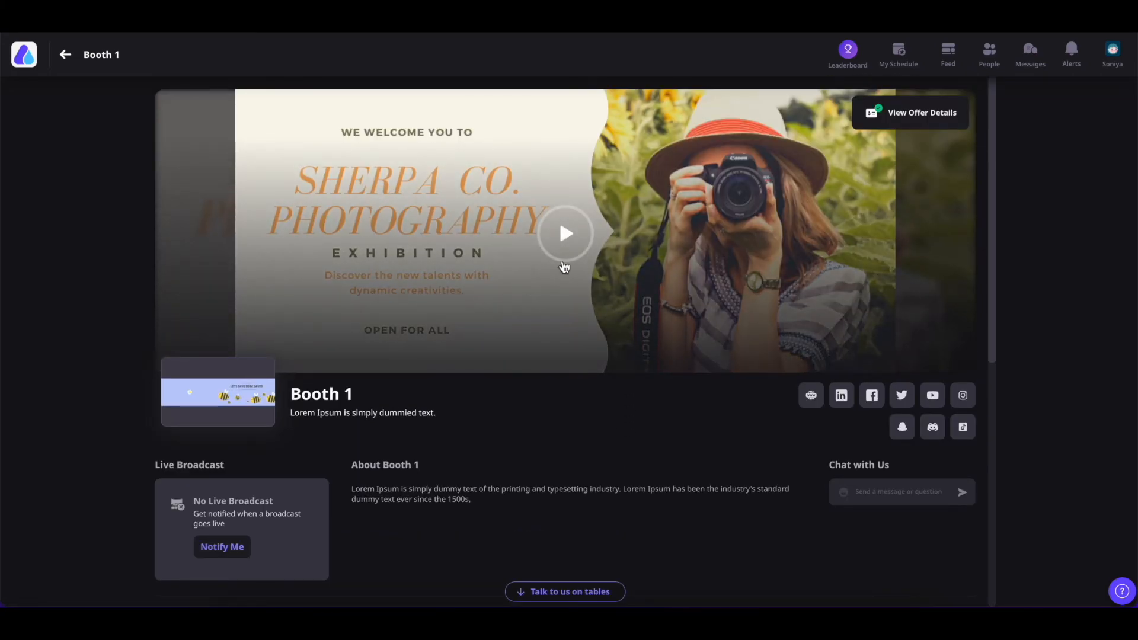
pyautogui.scroll(-3, 538, 375)
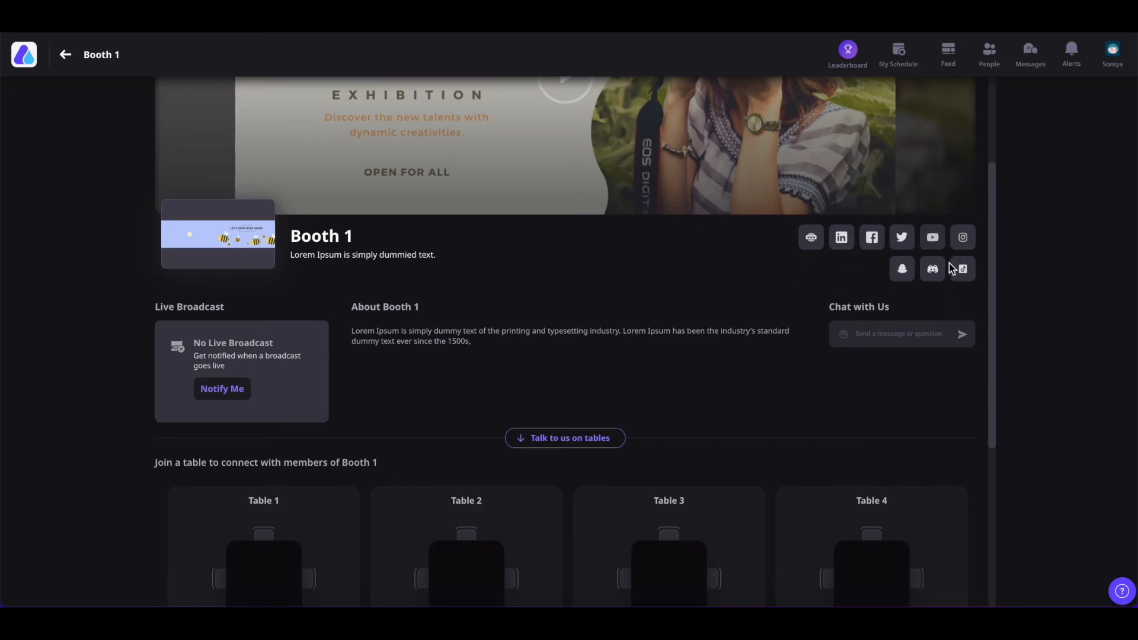
pyautogui.scroll(-3, 702, 254)
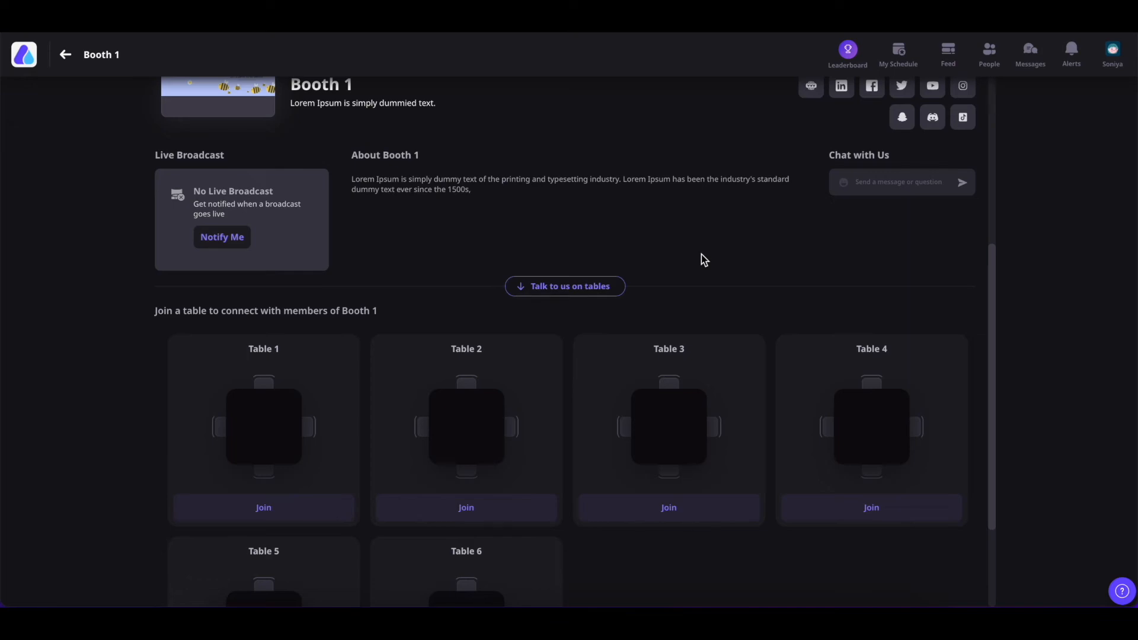
# Step: Turn on live broadcast notifications for Booth 1, and open and close the chat with its exhibitor
pyautogui.click(236, 236)
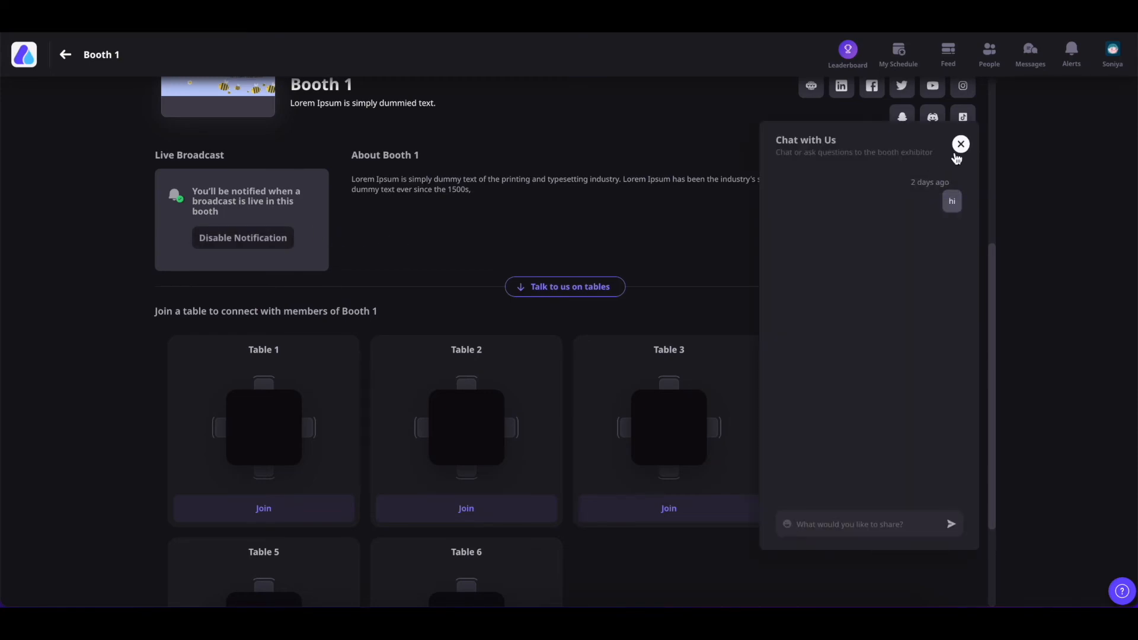
pyautogui.click(961, 147)
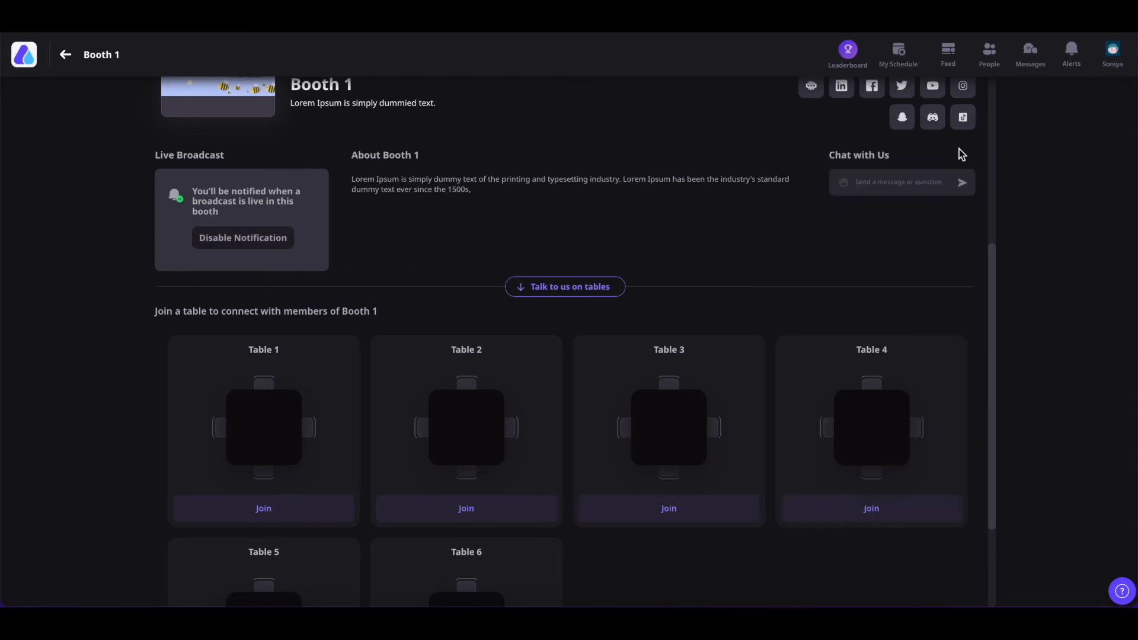
pyautogui.click(876, 181)
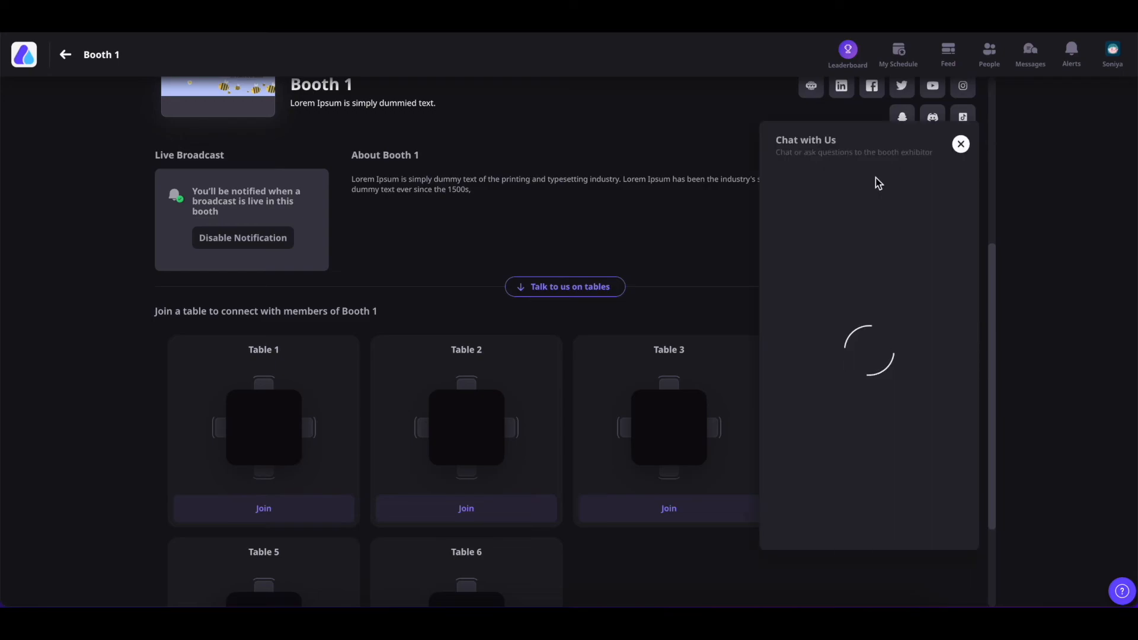
pyautogui.click(631, 408)
# Step: Join Table 2 in Booth 1 and leave it again
pyautogui.scroll(-3, 631, 408)
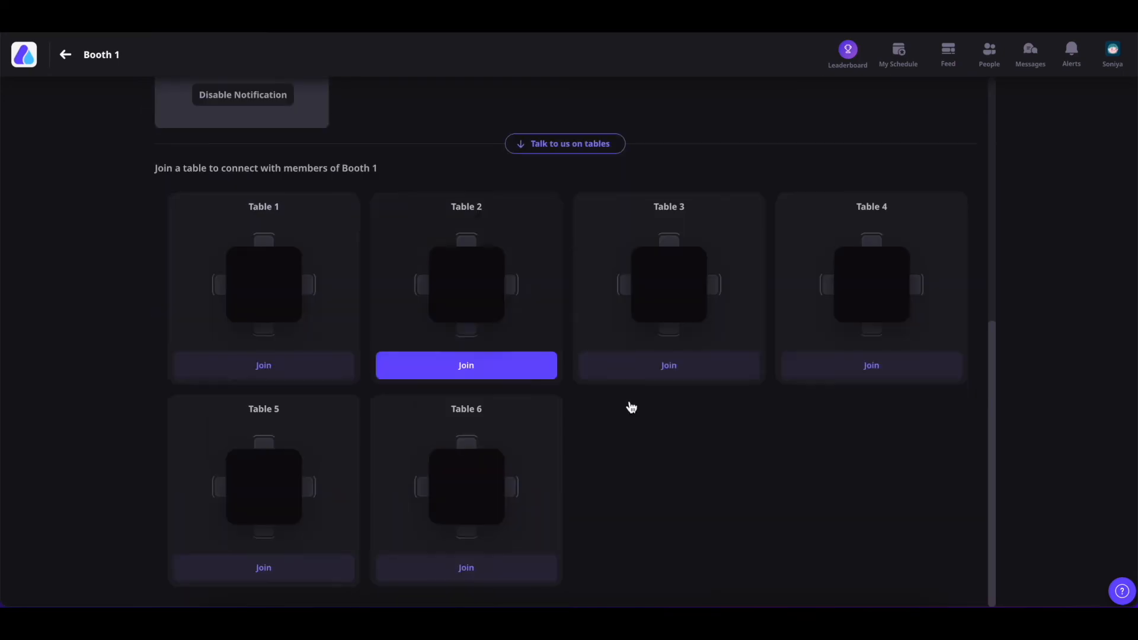
pyautogui.click(503, 374)
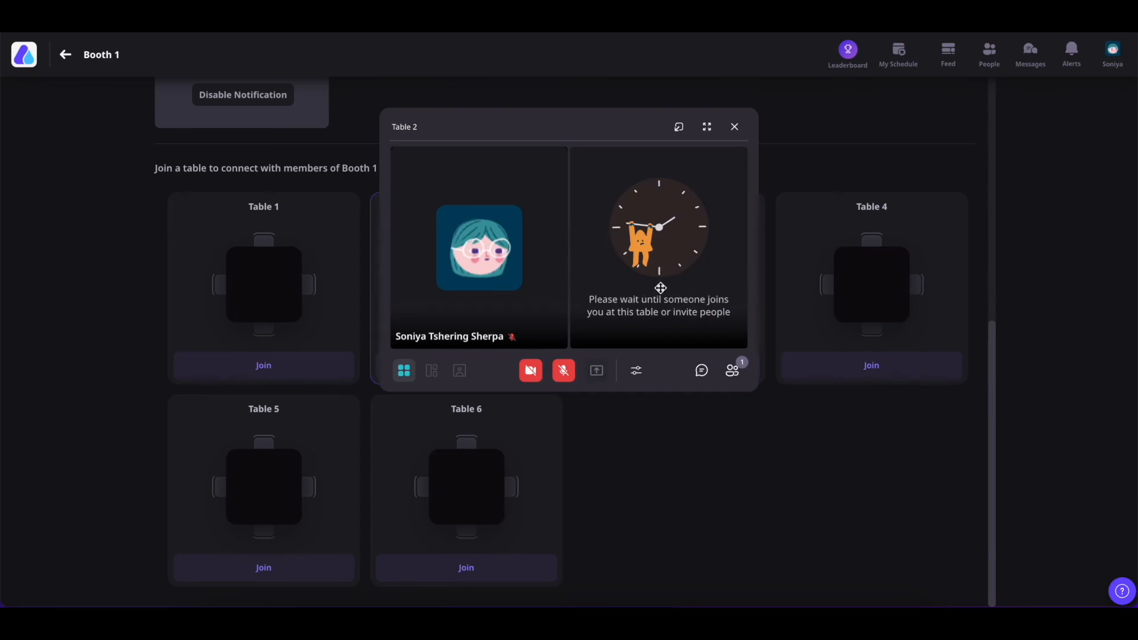
pyautogui.click(735, 127)
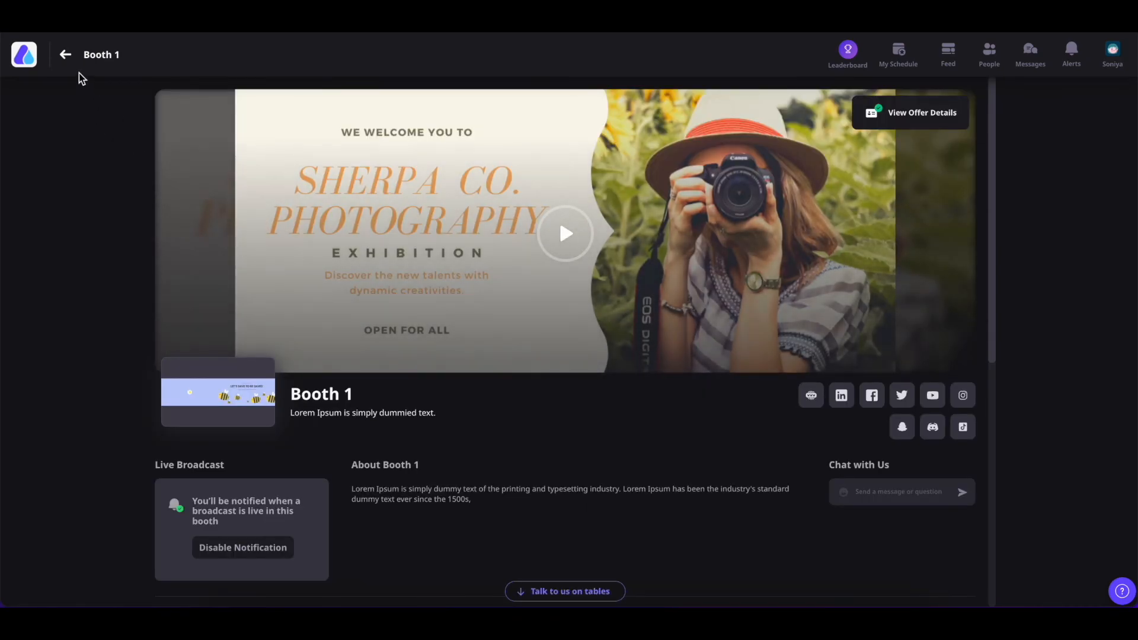
# Step: Go from Booth 1 to Booth 2 and register interest there by submitting the prefilled e-mail address
pyautogui.click(65, 57)
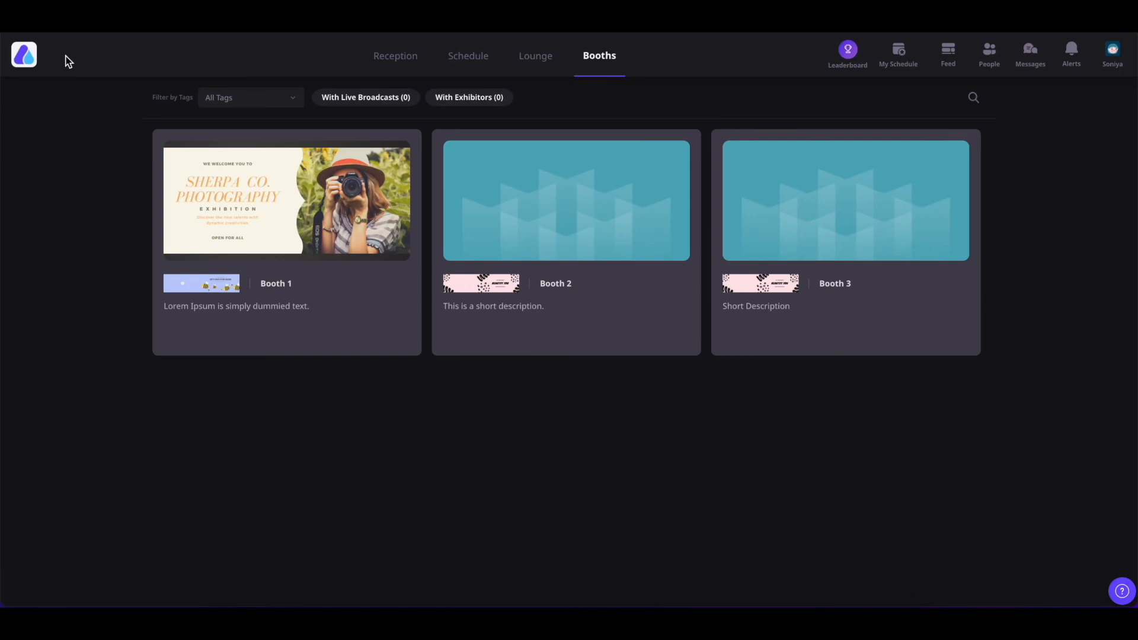
pyautogui.click(556, 188)
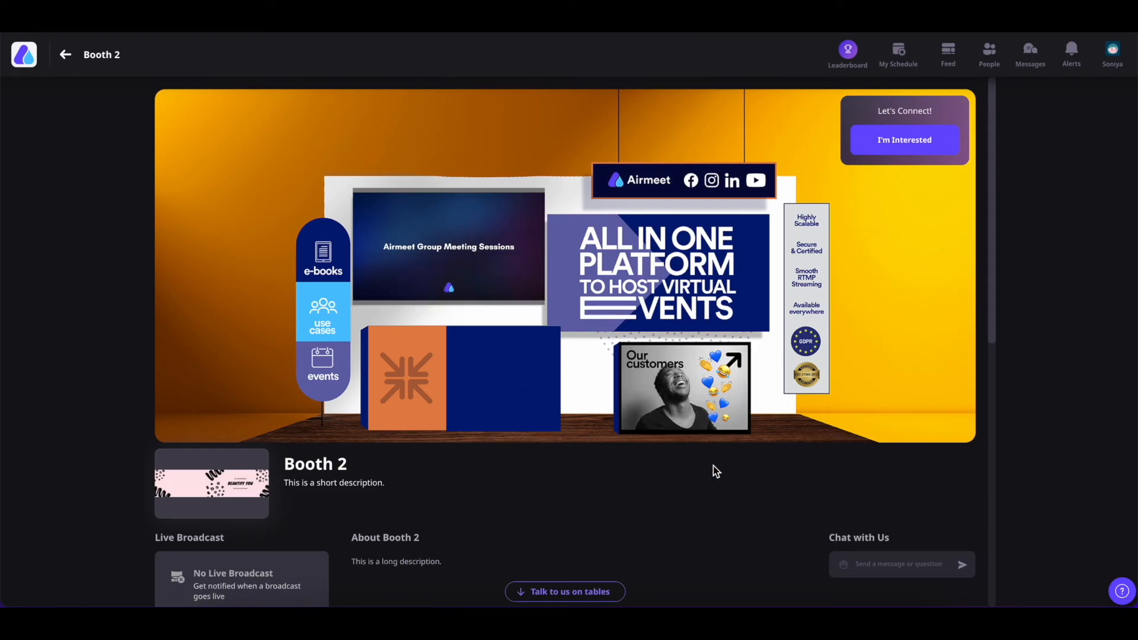
pyautogui.click(910, 145)
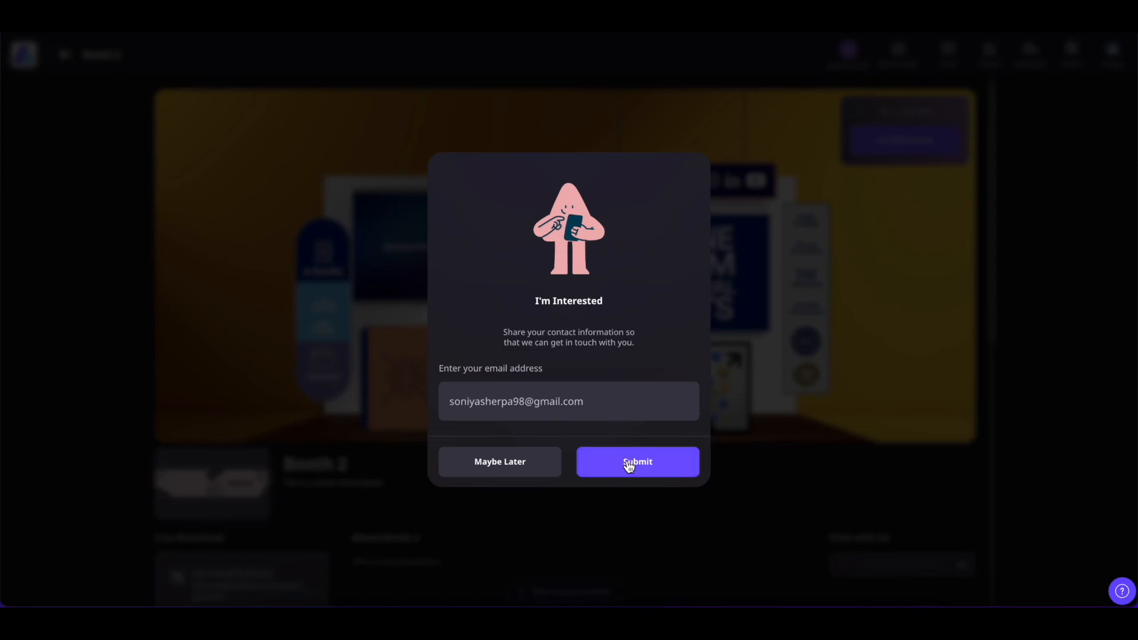
pyautogui.click(629, 467)
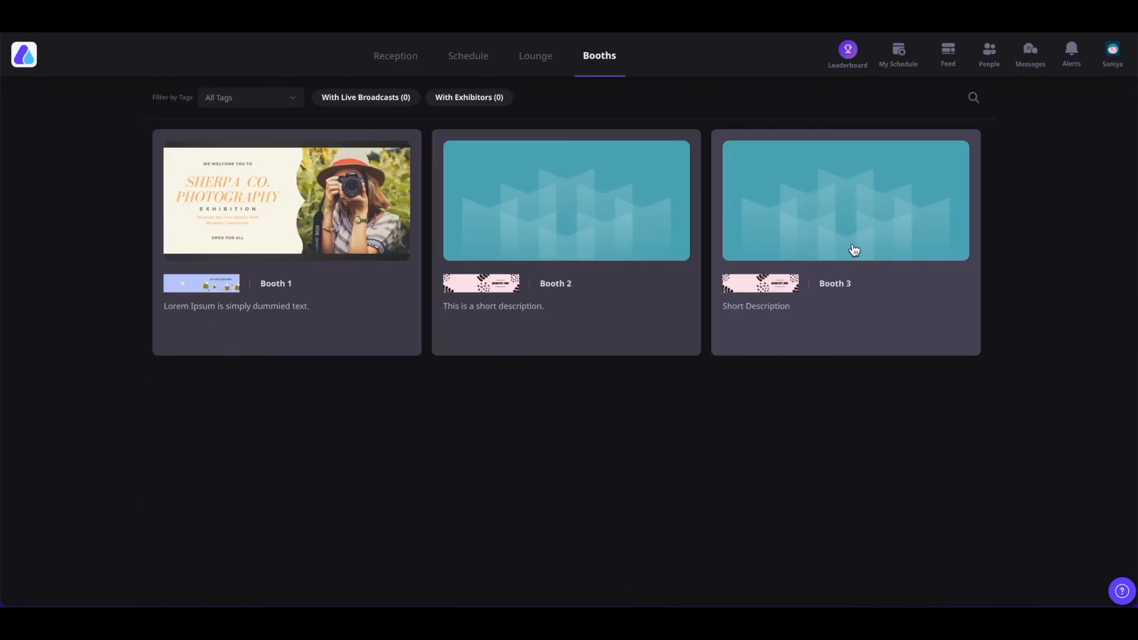
# Step: Open Booth 3 from the list of booths
pyautogui.click(852, 246)
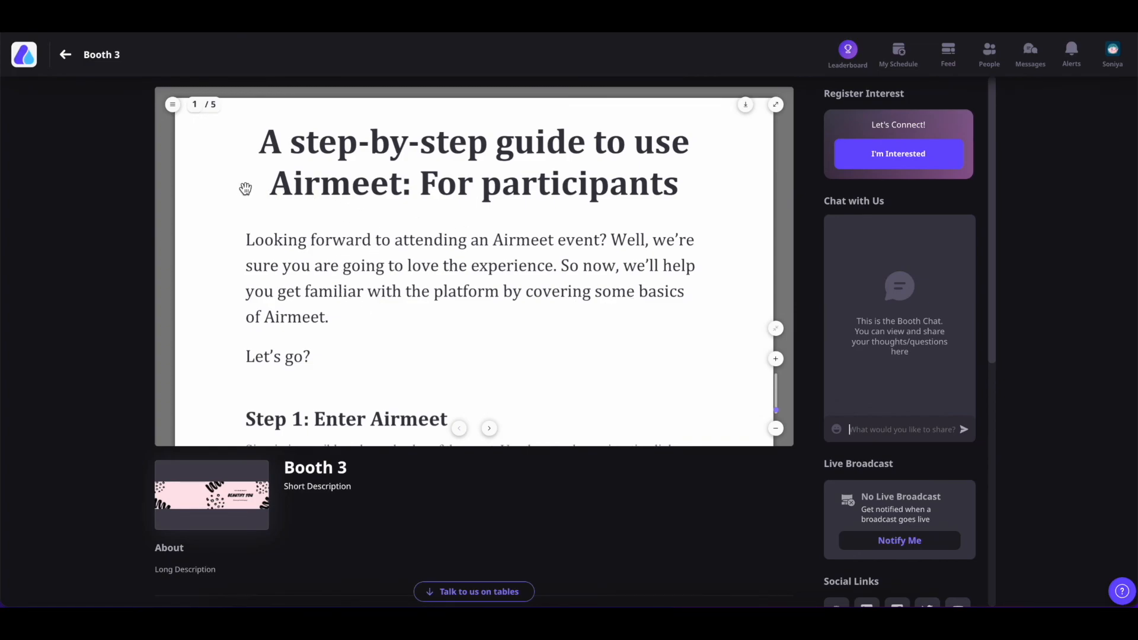
# Step: Go to page 2 of the Booth 3 document using the page thumbnails, and hide the thumbnails again
pyautogui.click(173, 104)
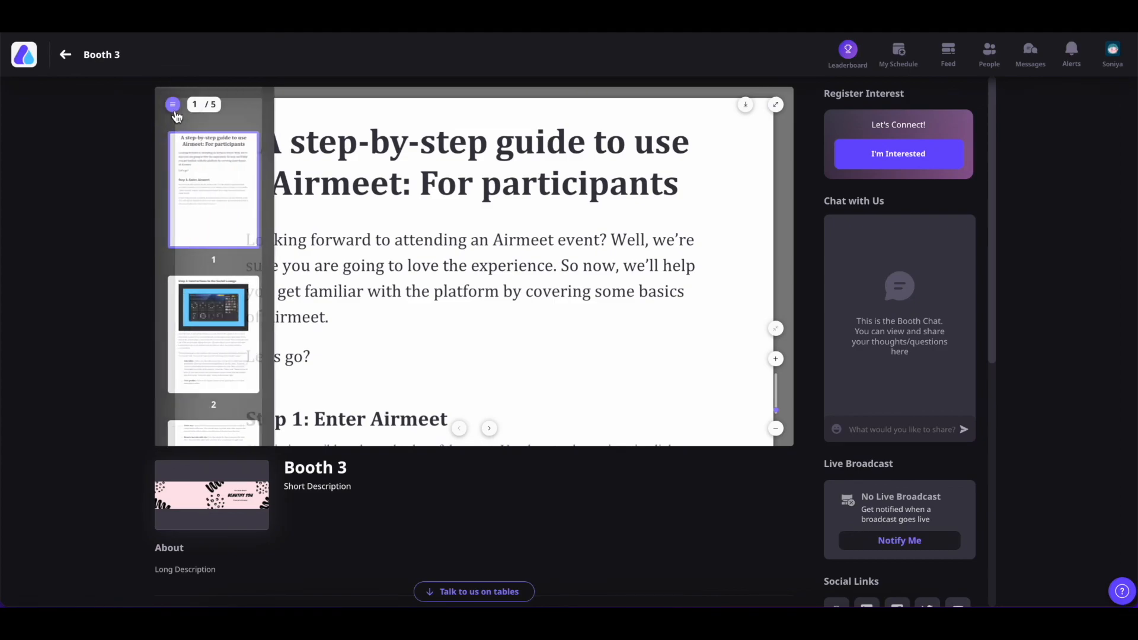
pyautogui.click(225, 318)
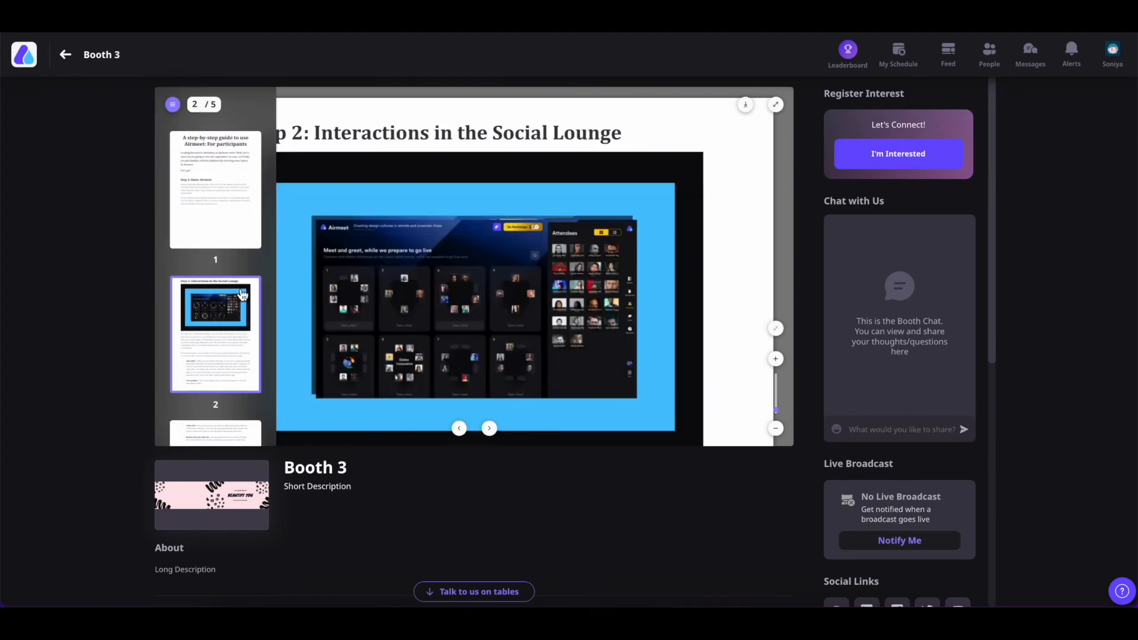
pyautogui.click(173, 105)
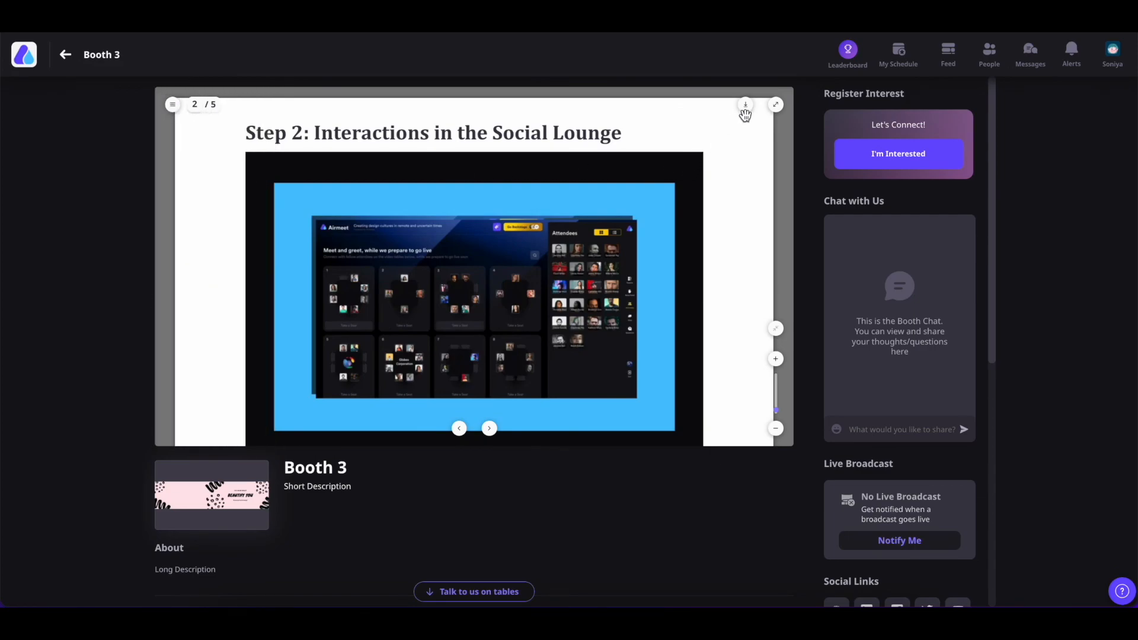
# Step: Change the zoom of the Booth 3 document and reset it to the default size
pyautogui.moveTo(780, 411)
pyautogui.moveTo(780, 415)
pyautogui.mouseDown()
pyautogui.moveTo(776, 399)
pyautogui.moveTo(776, 415)
pyautogui.mouseUp()
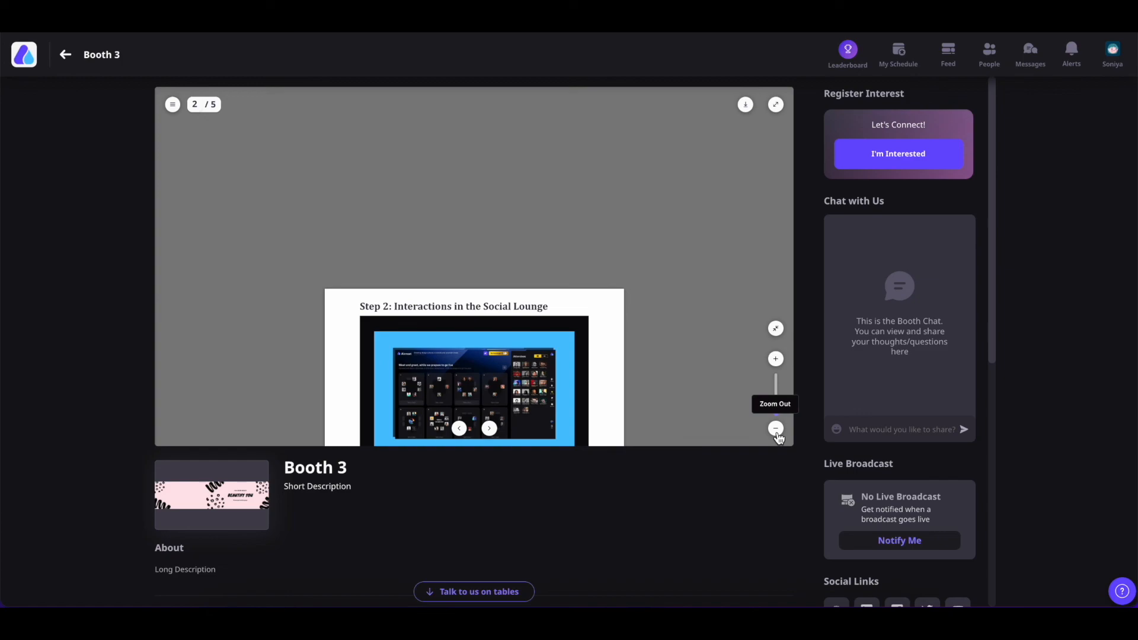
pyautogui.click(776, 329)
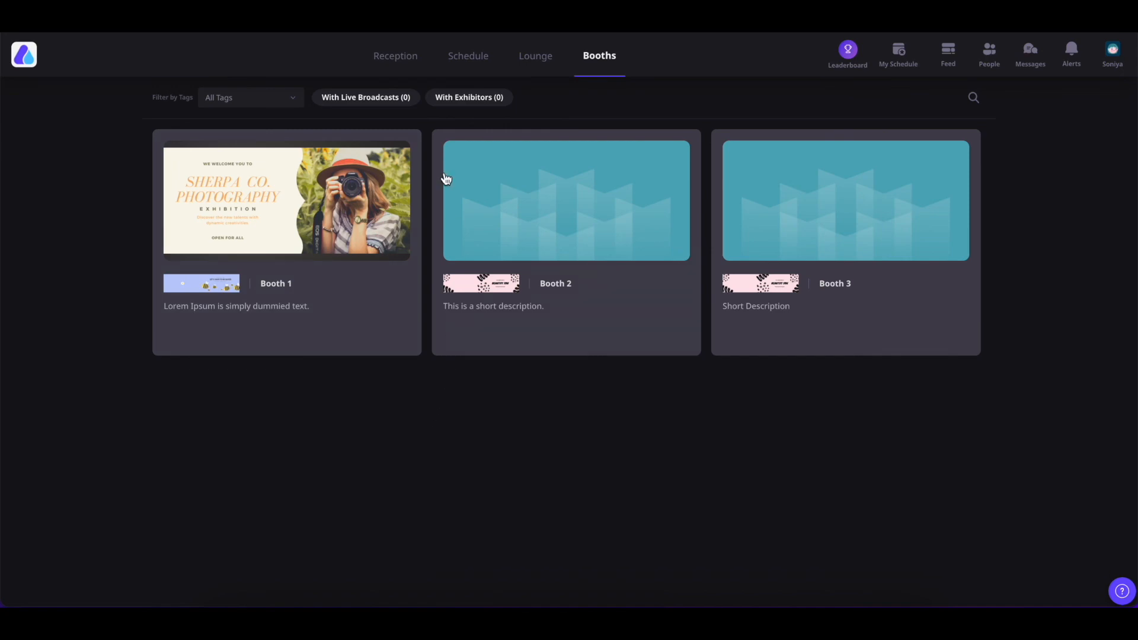
# Step: Return to the list of booths and open its booth search field
pyautogui.click(974, 97)
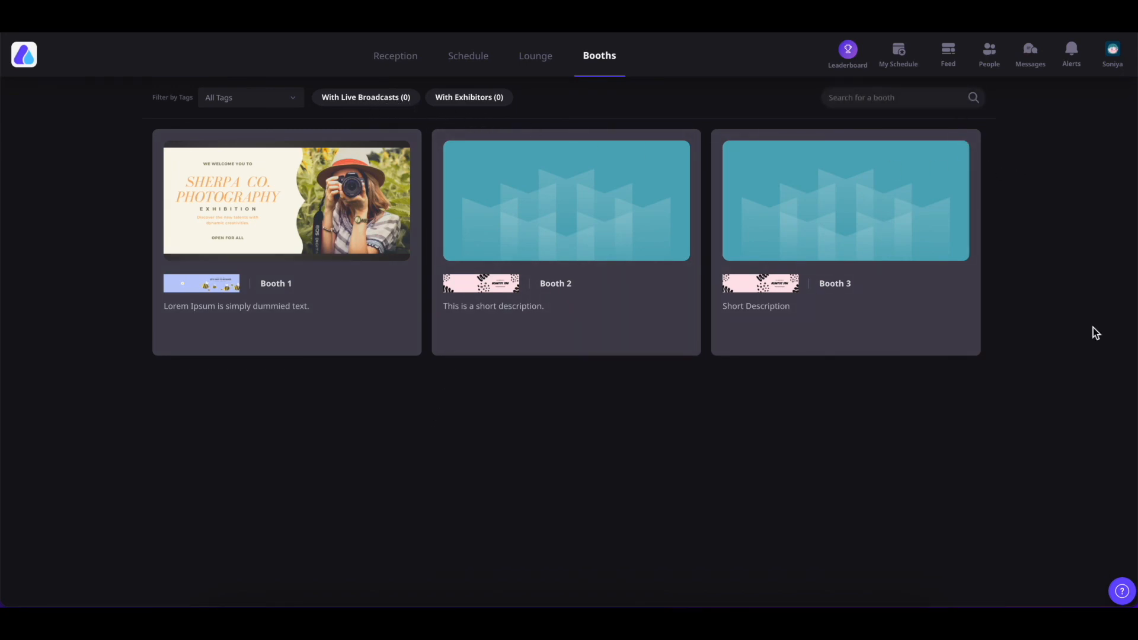